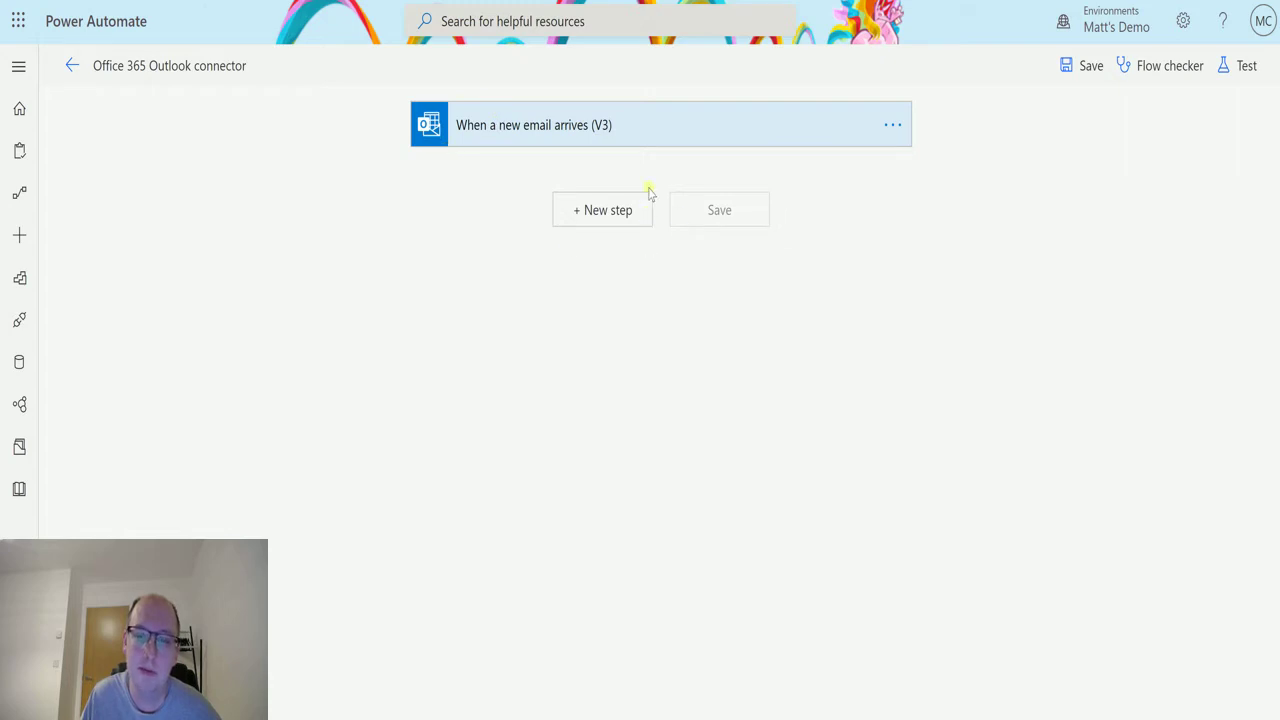
- Add the Office 365 Outlook action 'Mark as read or unread (V3)' as a new step after the trigger
click(624, 219)
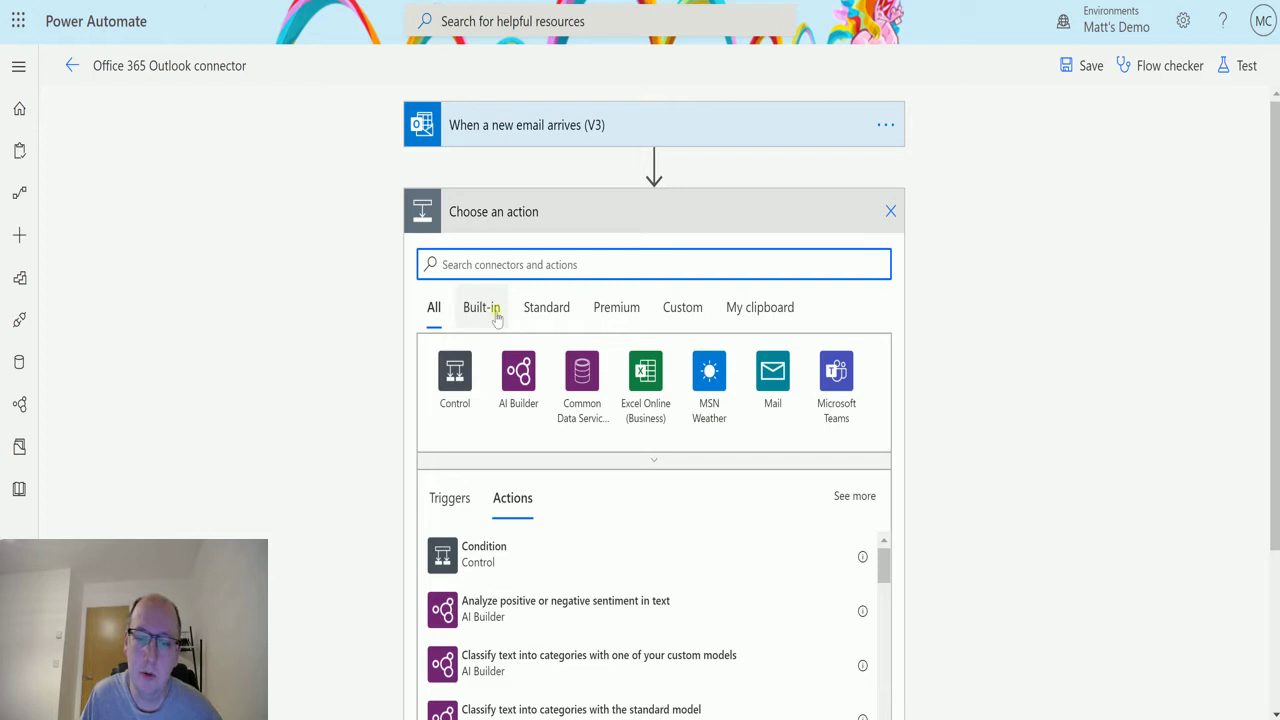
click(650, 460)
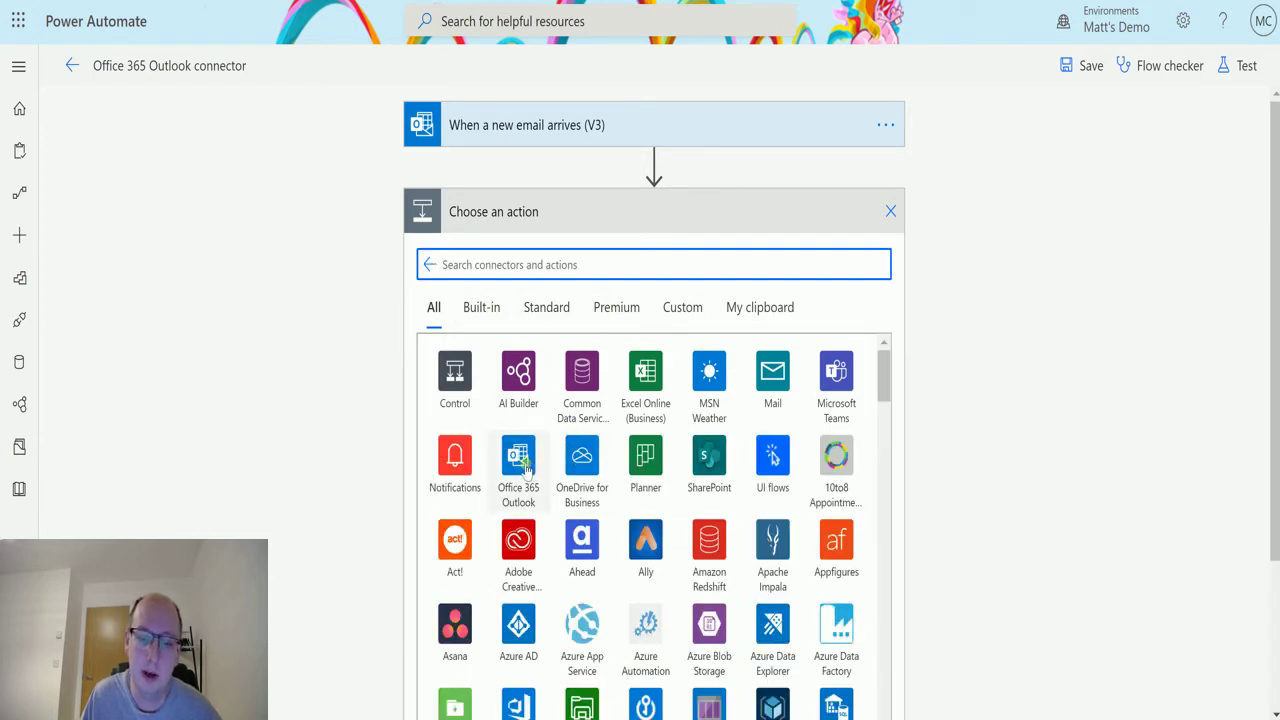
click(520, 462)
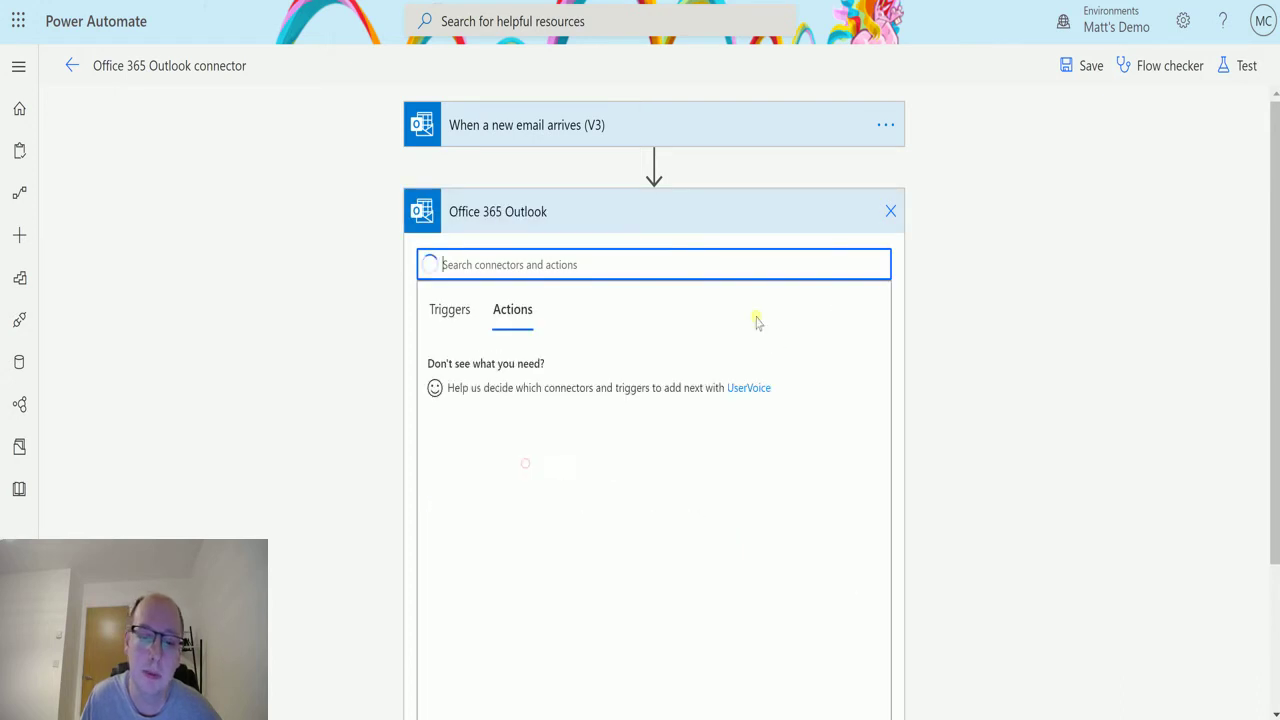
scroll(650, 440, down, 3)
scroll(624, 430, down, 6)
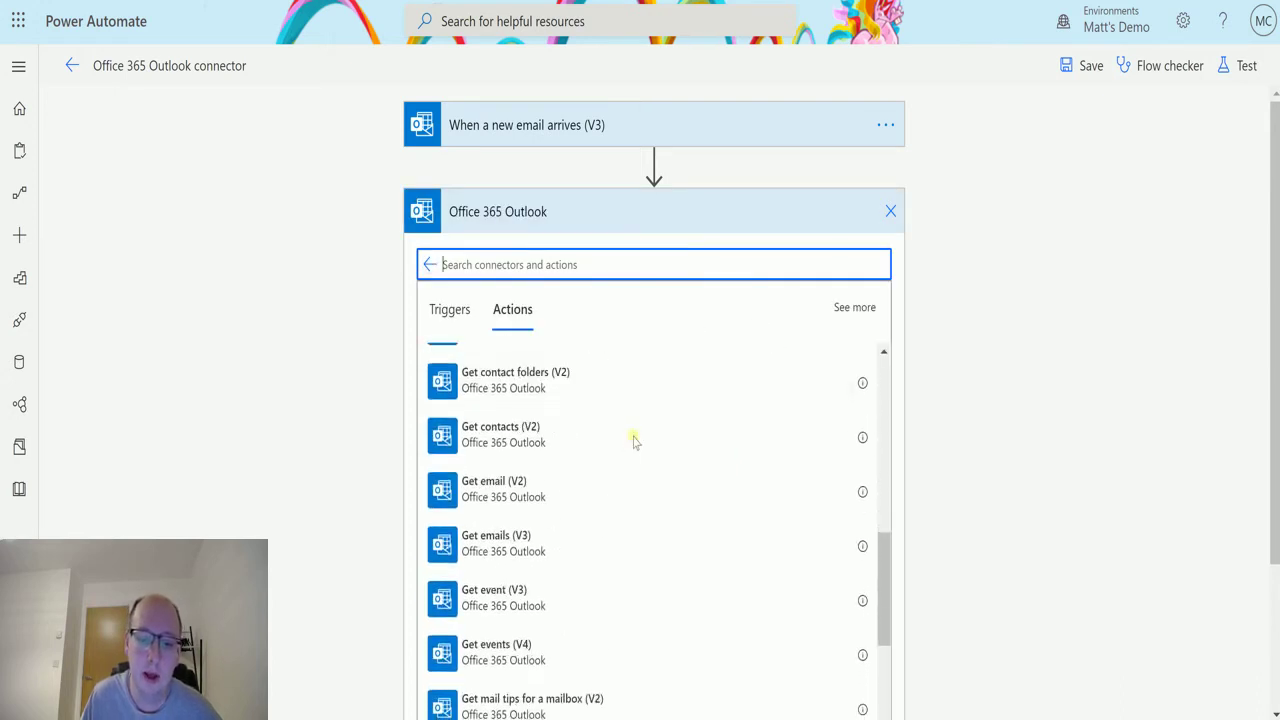
scroll(630, 450, down, 5)
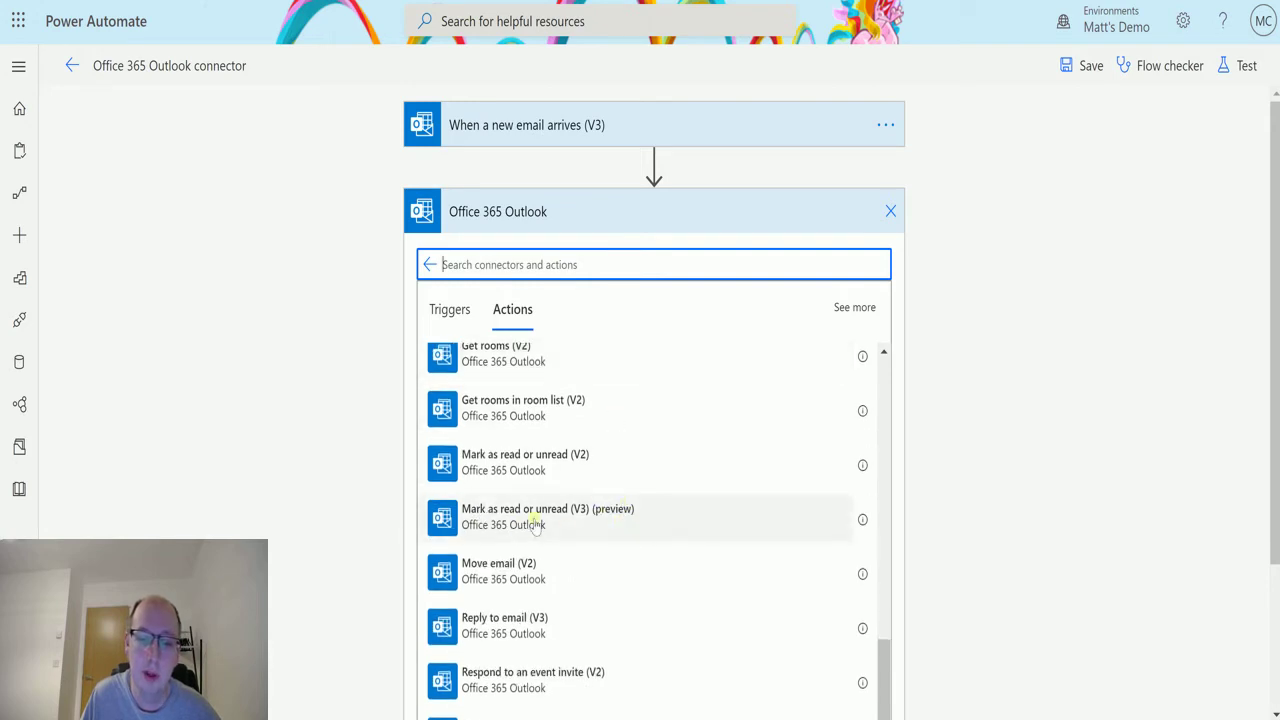
click(575, 520)
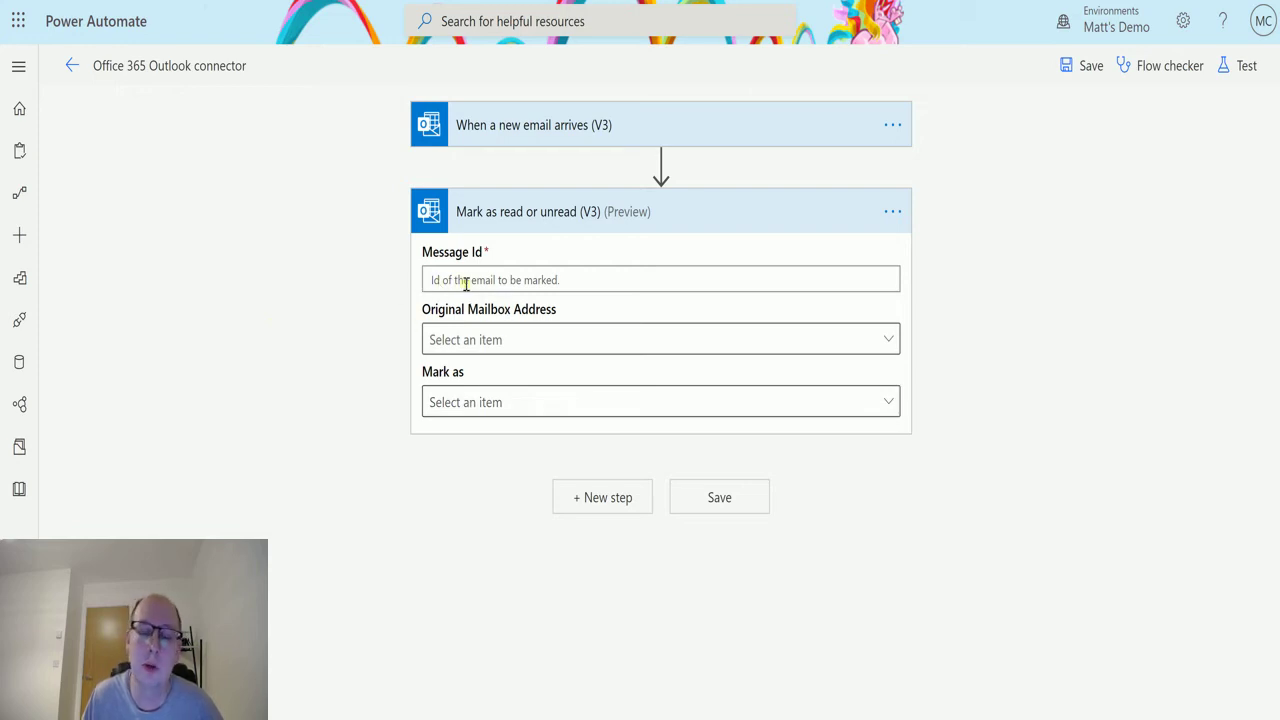
- Search 'message' in Dynamic content and set Message Id to the trigger's Message Id
click(500, 279)
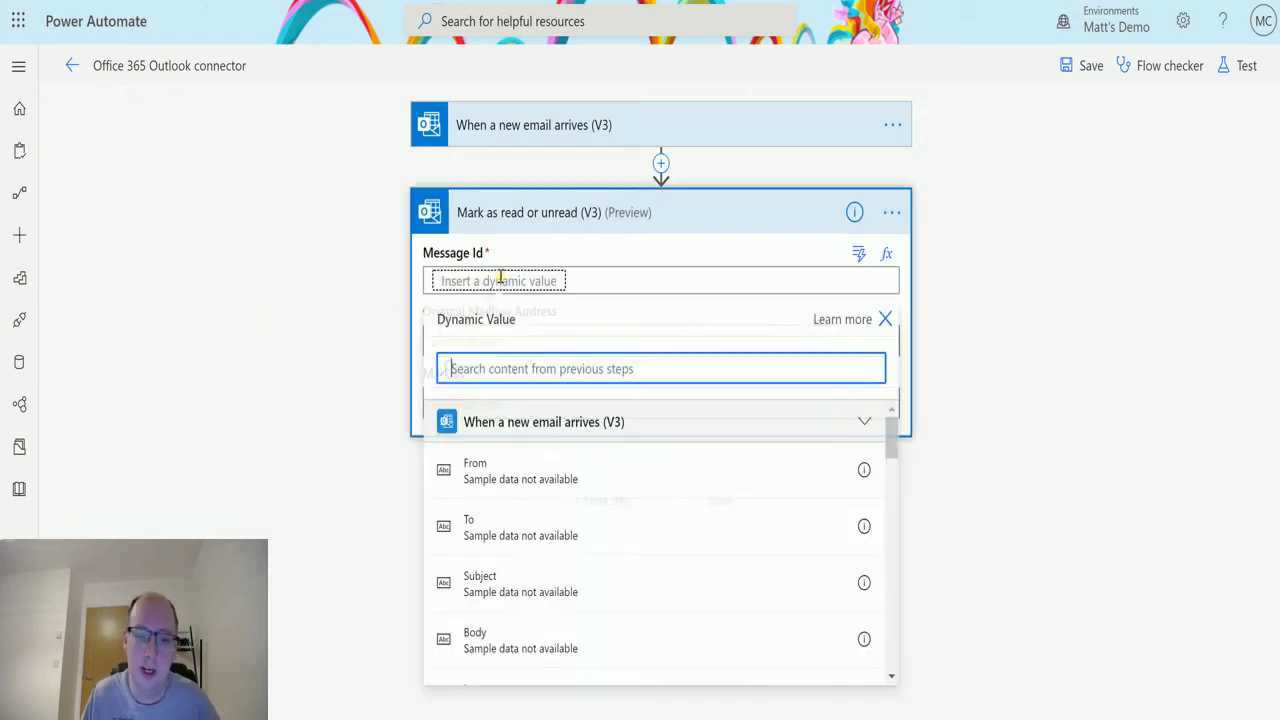
text(dyn)
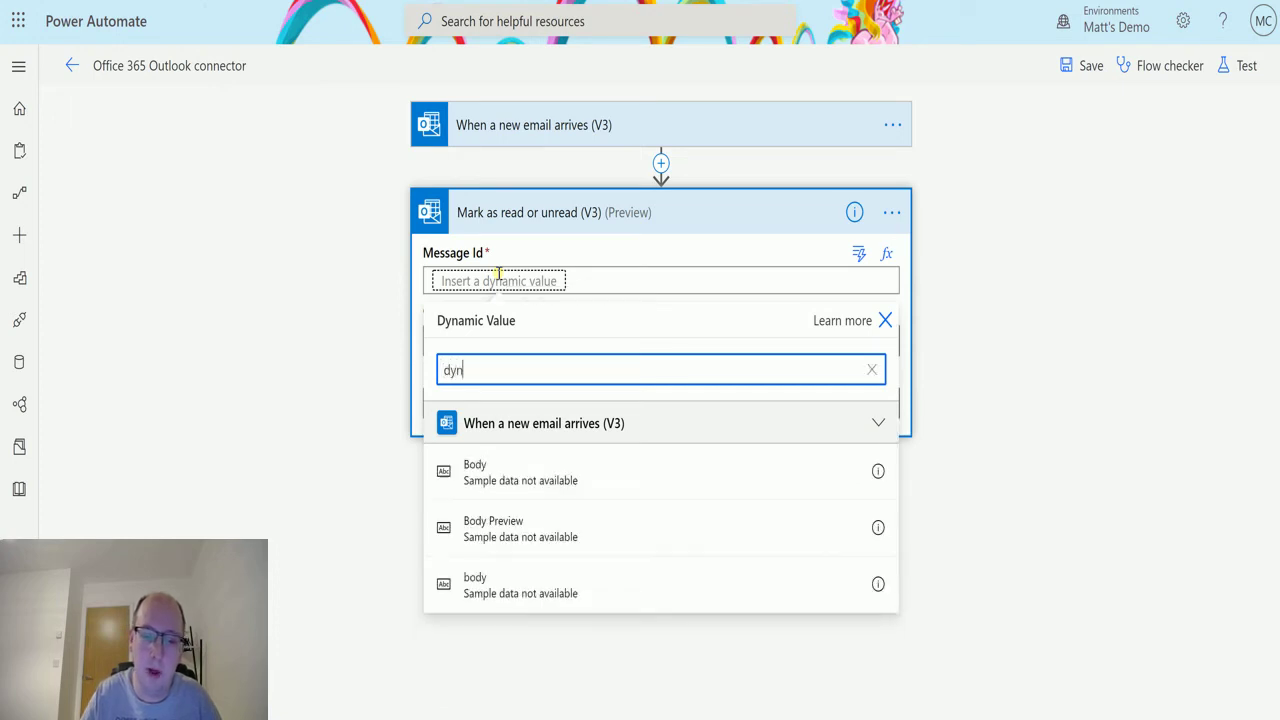
key(BackSpace)
key(BackSpace)
key(BackSpace)
text(message)
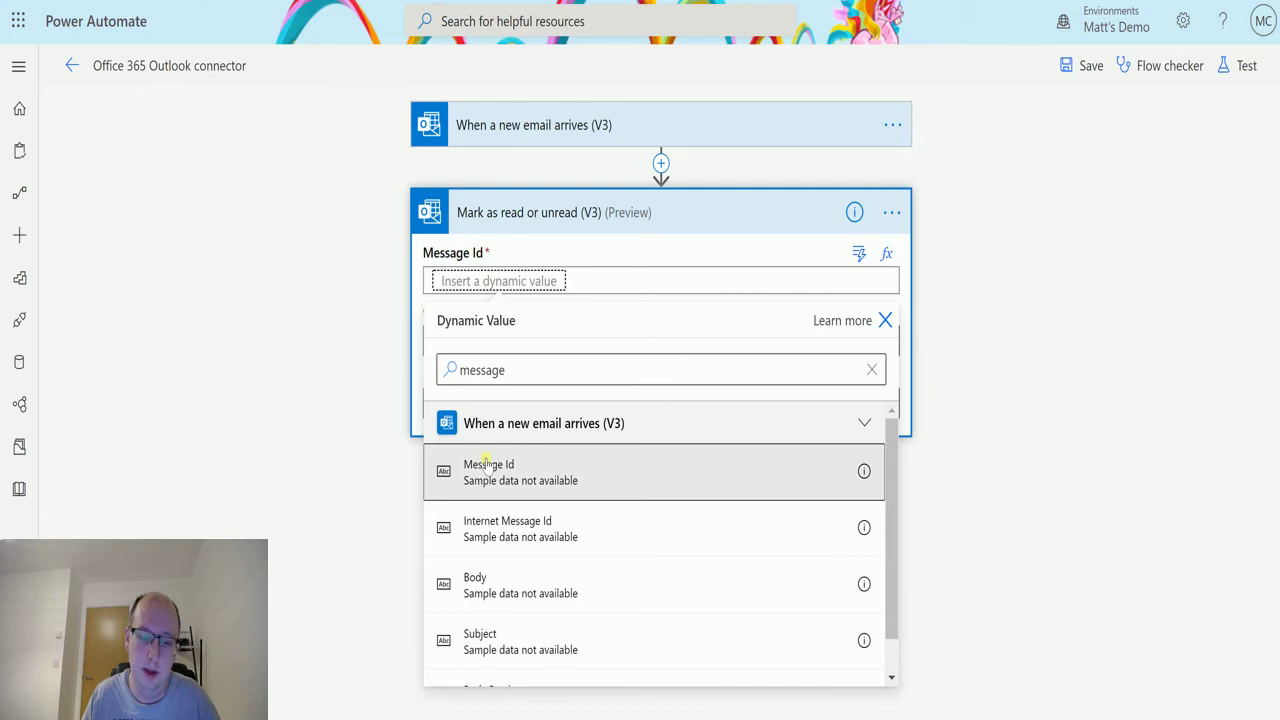
click(488, 467)
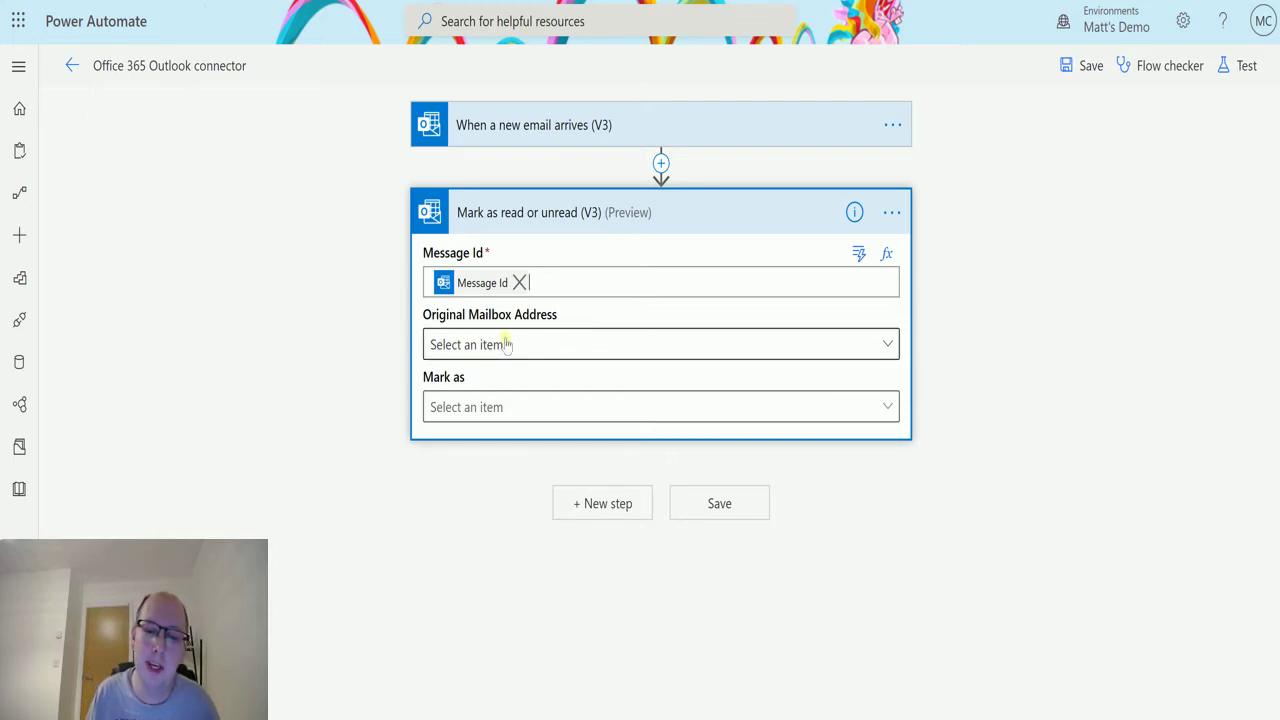
- Leave the mailbox address unset and set Mark as to Read
click(880, 346)
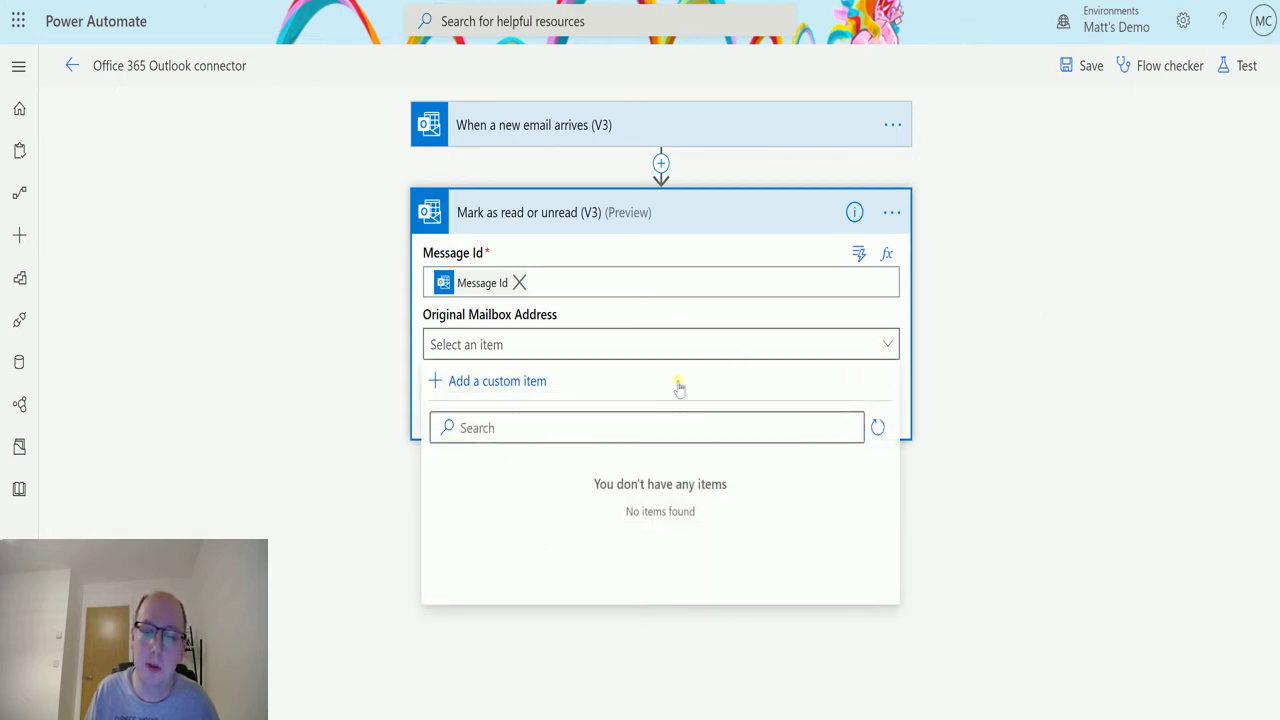
click(961, 338)
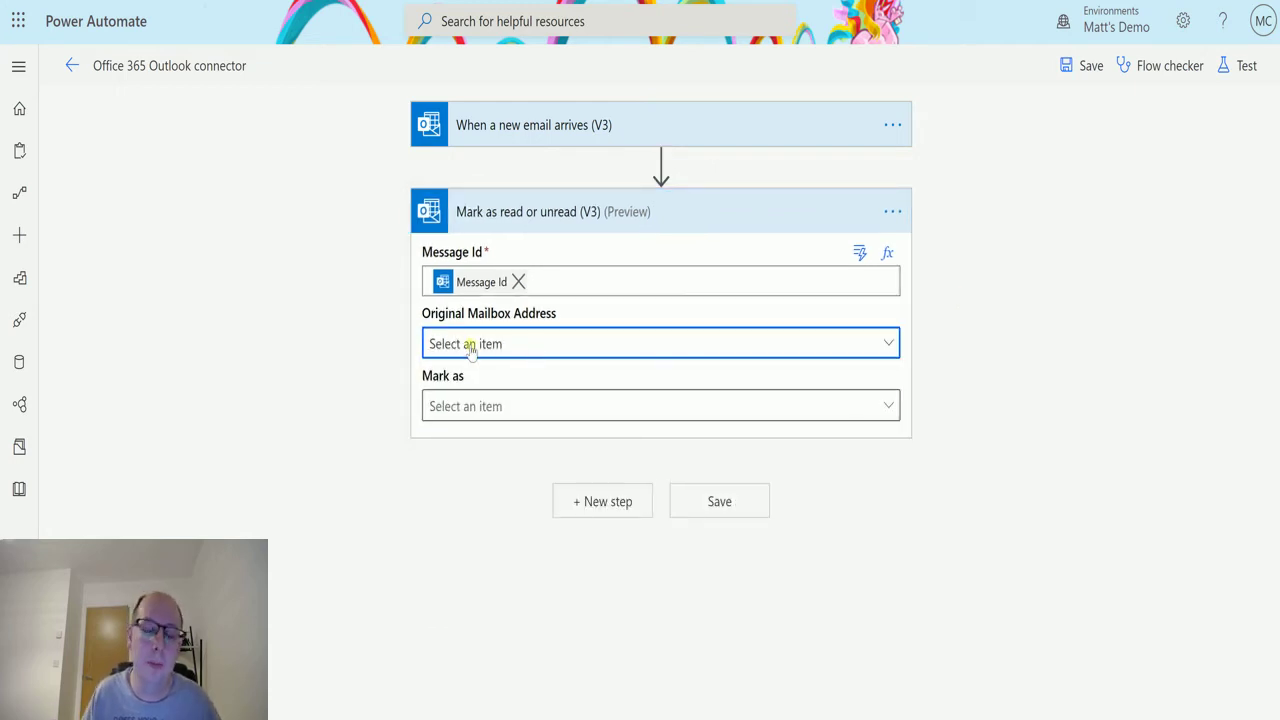
click(529, 406)
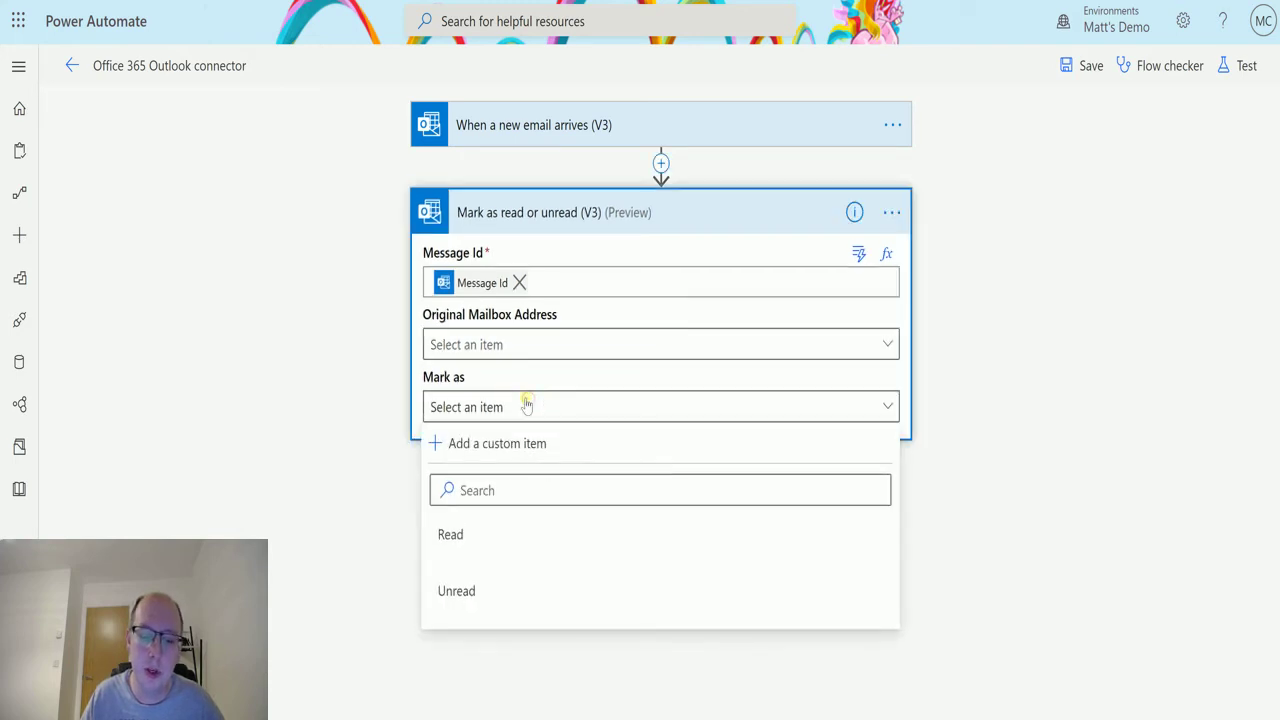
click(498, 558)
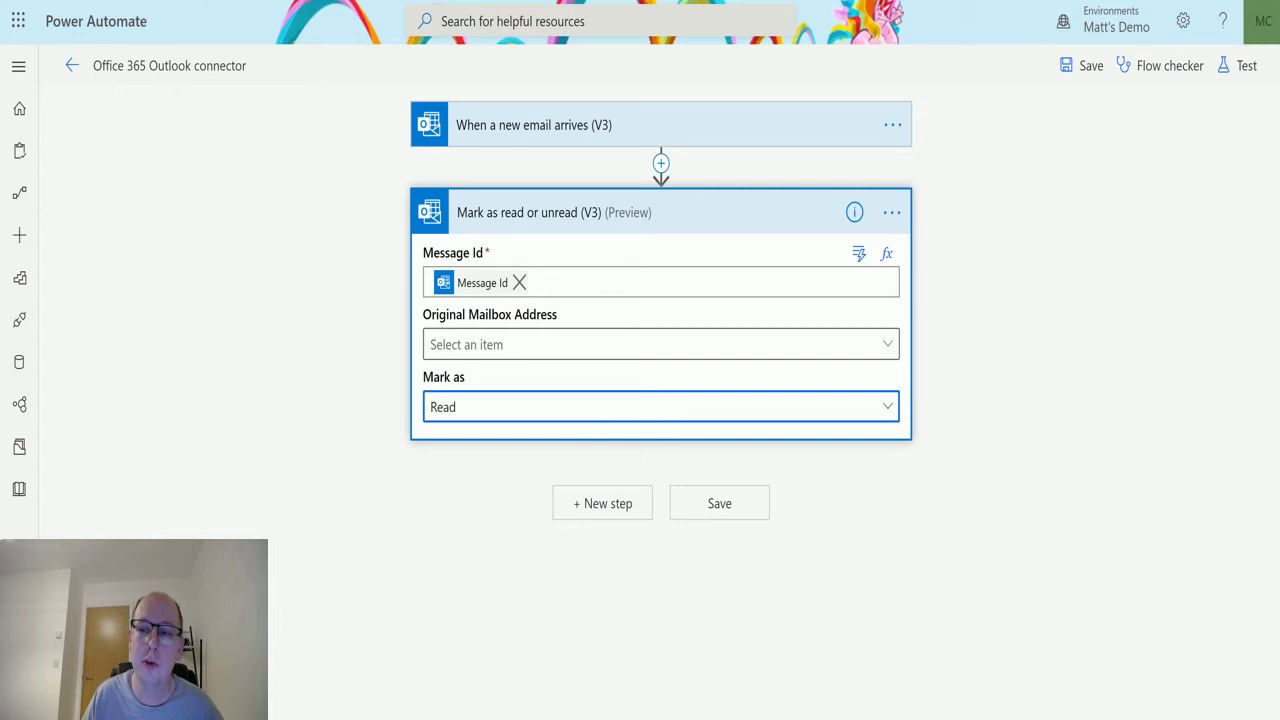
- Save the flow and start a test that waits for a real incoming email
click(1088, 65)
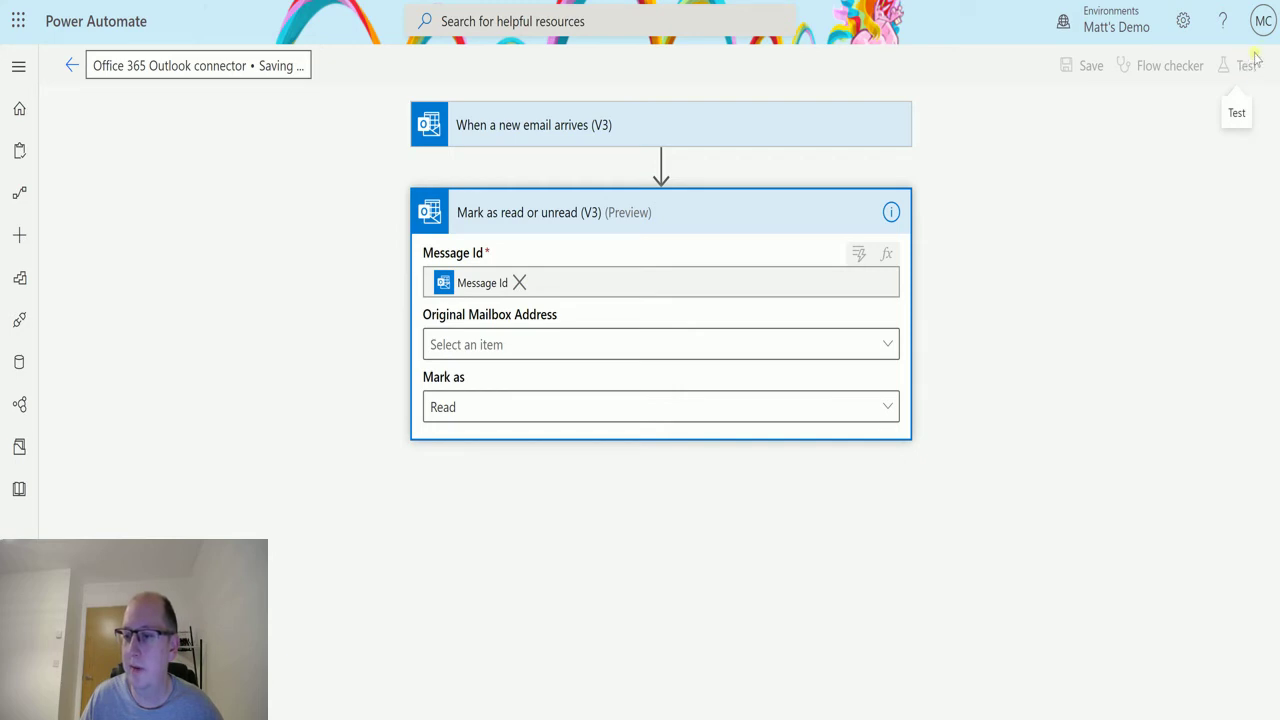
click(1250, 66)
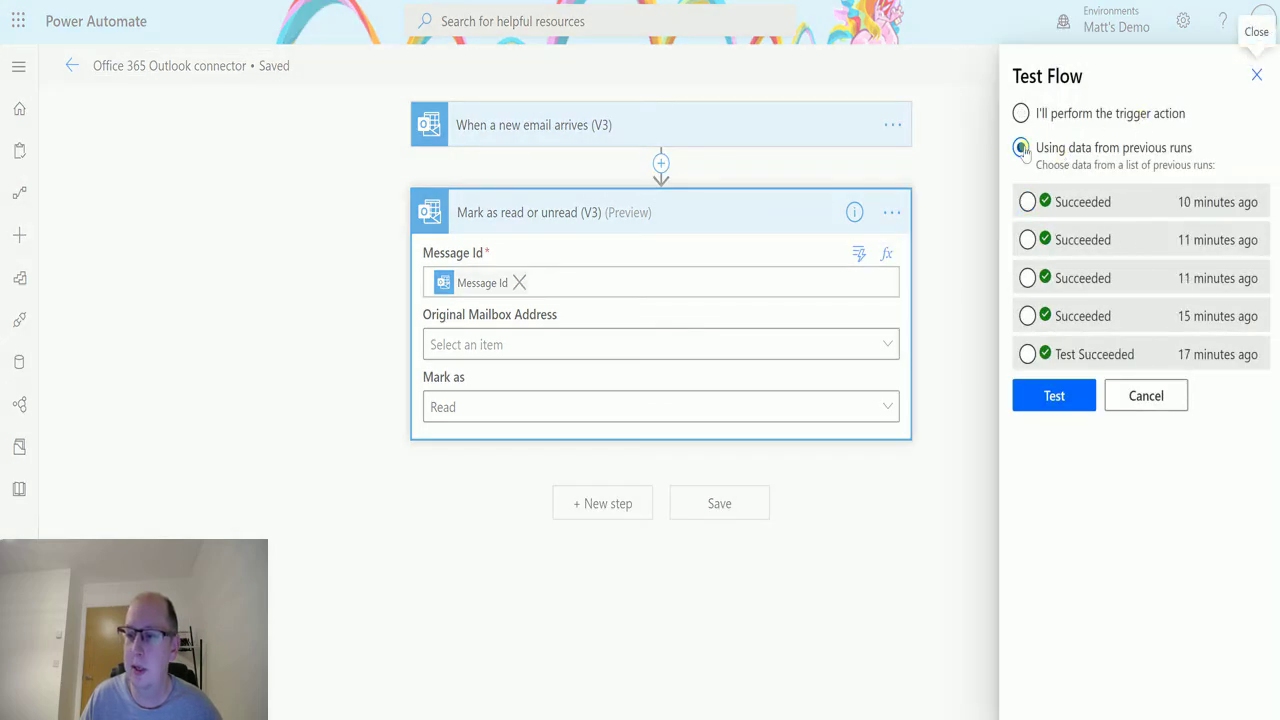
click(1030, 115)
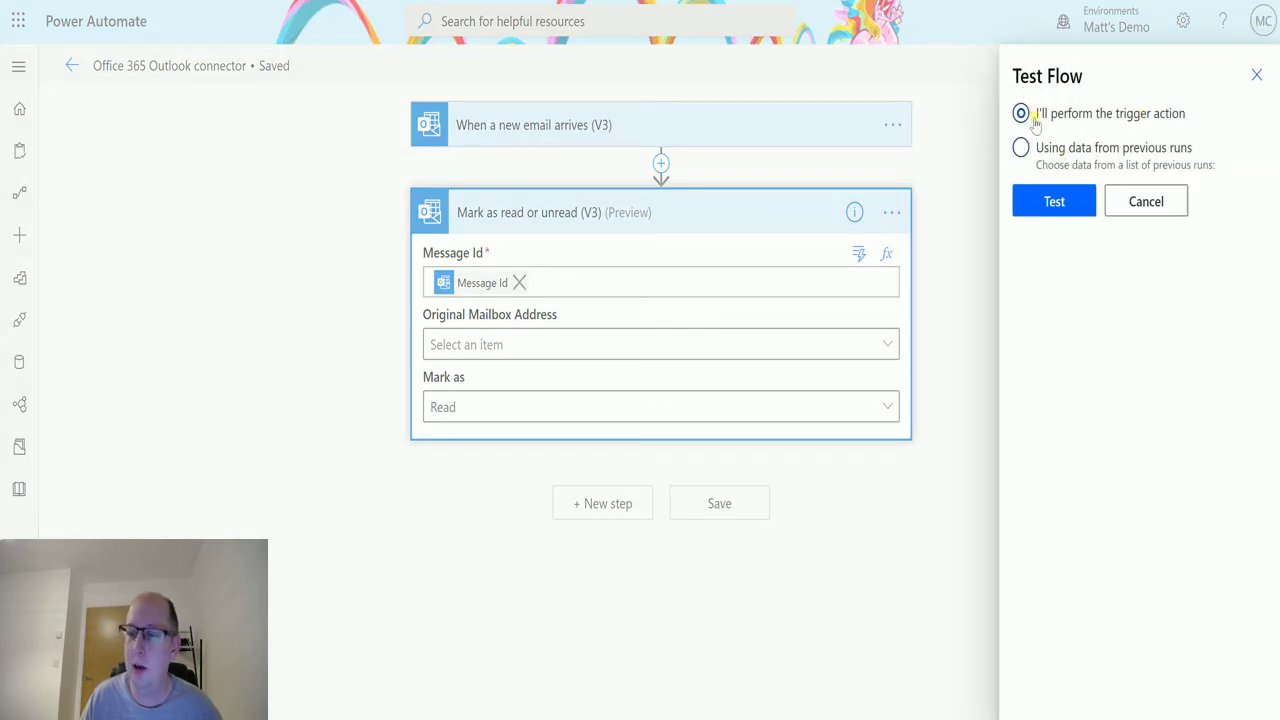
click(1055, 201)
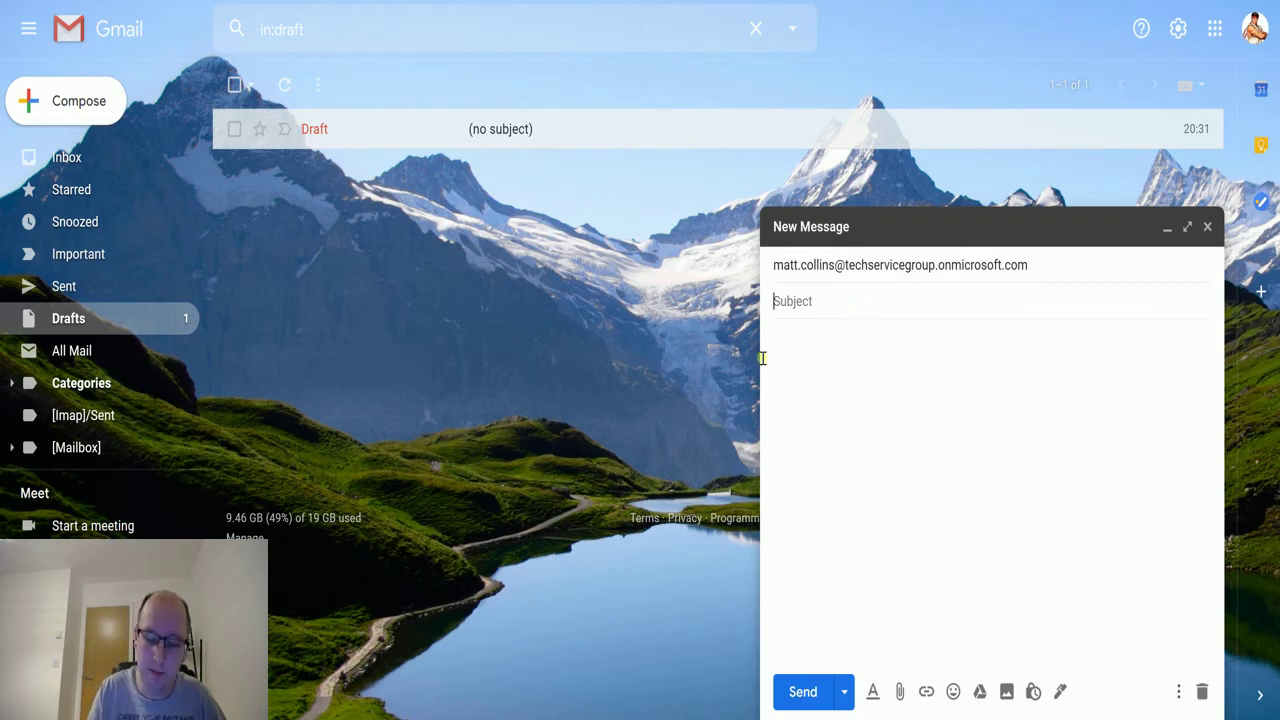
- Send a Gmail email with subject 'ReadOrUnread' and body 'That's all folks.'
text(ReadO)
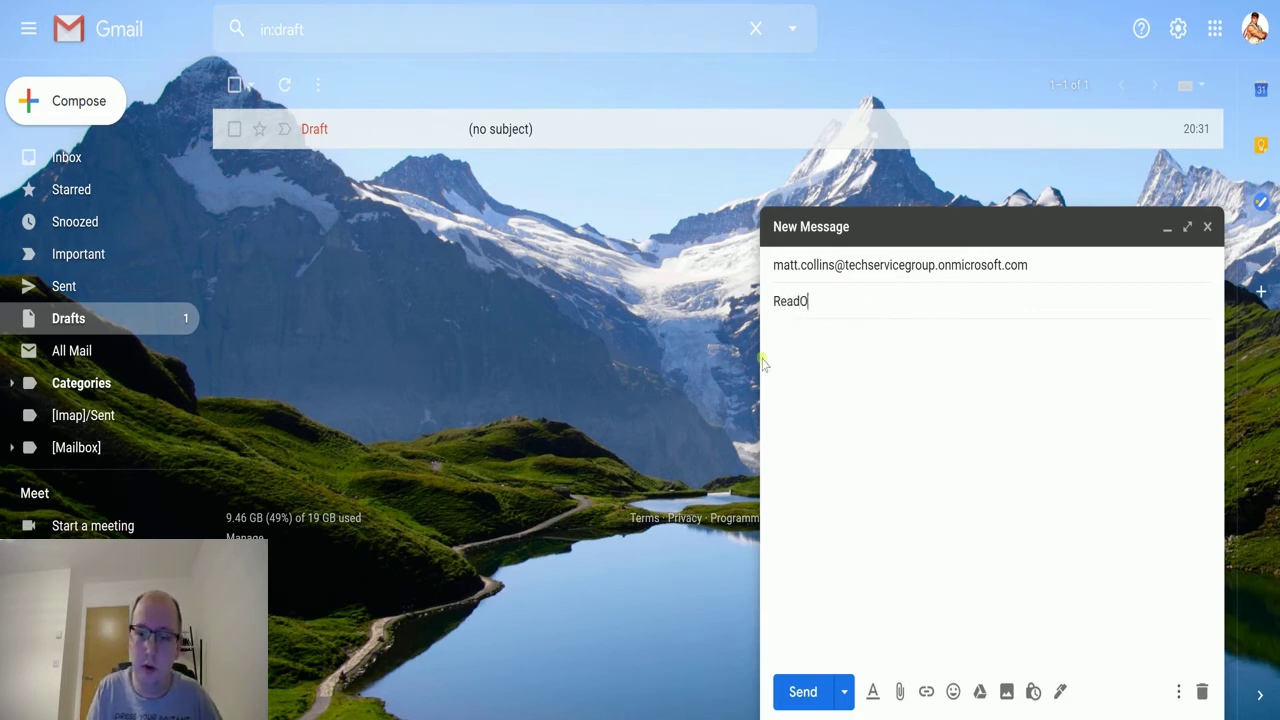
text(rUnread)
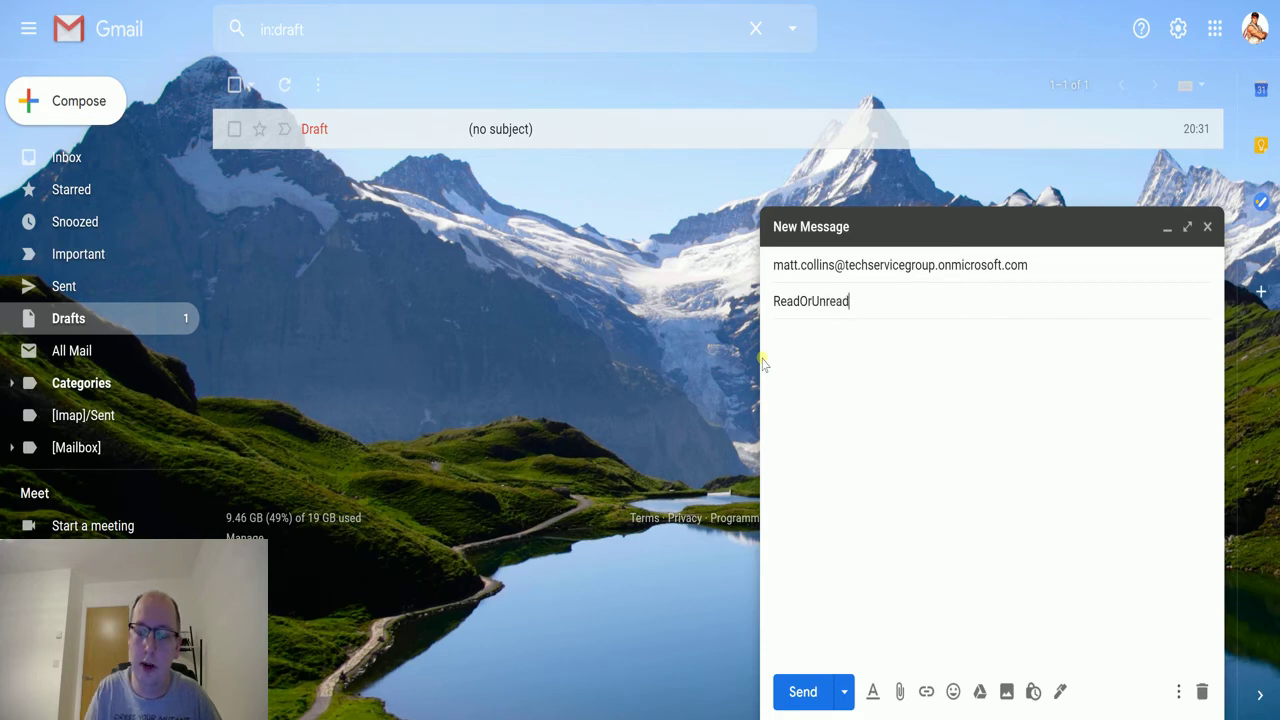
click(825, 353)
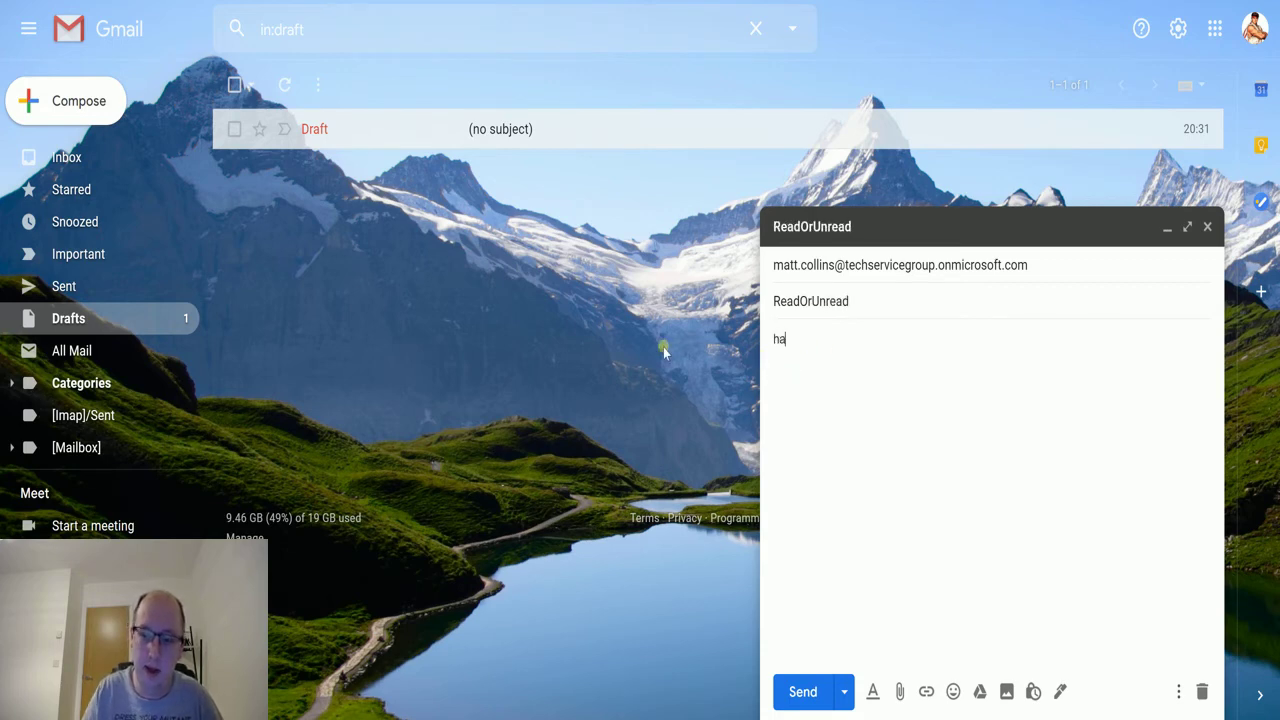
text(That's all folks.)
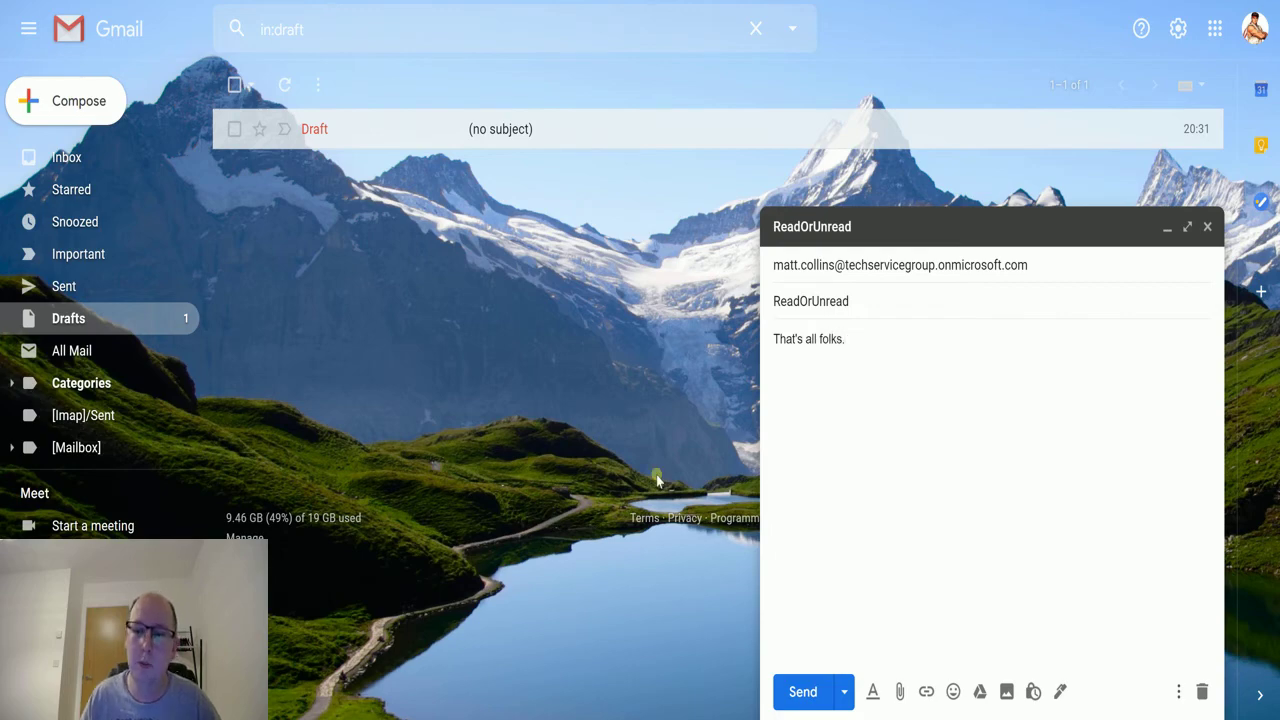
click(803, 690)
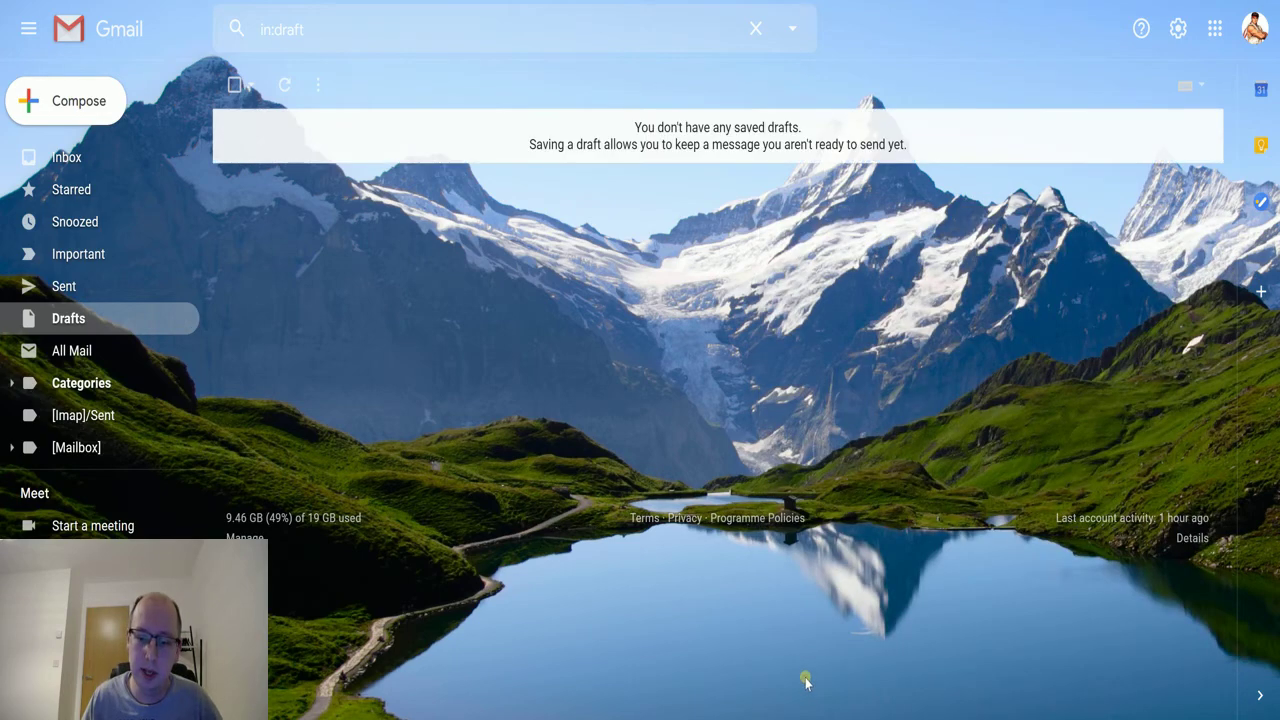
- Check in Outlook that the ReadOrUnread email arrived already marked as read
key(alt+Tab)
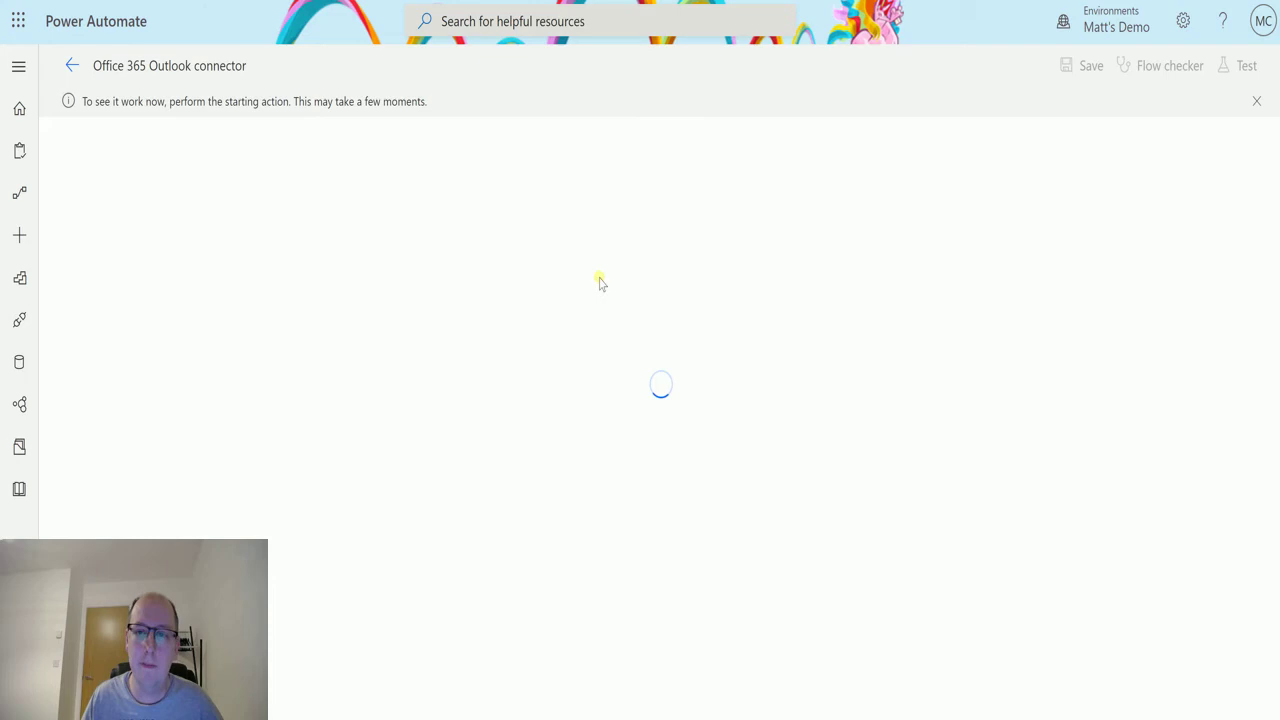
key(alt+Tab)
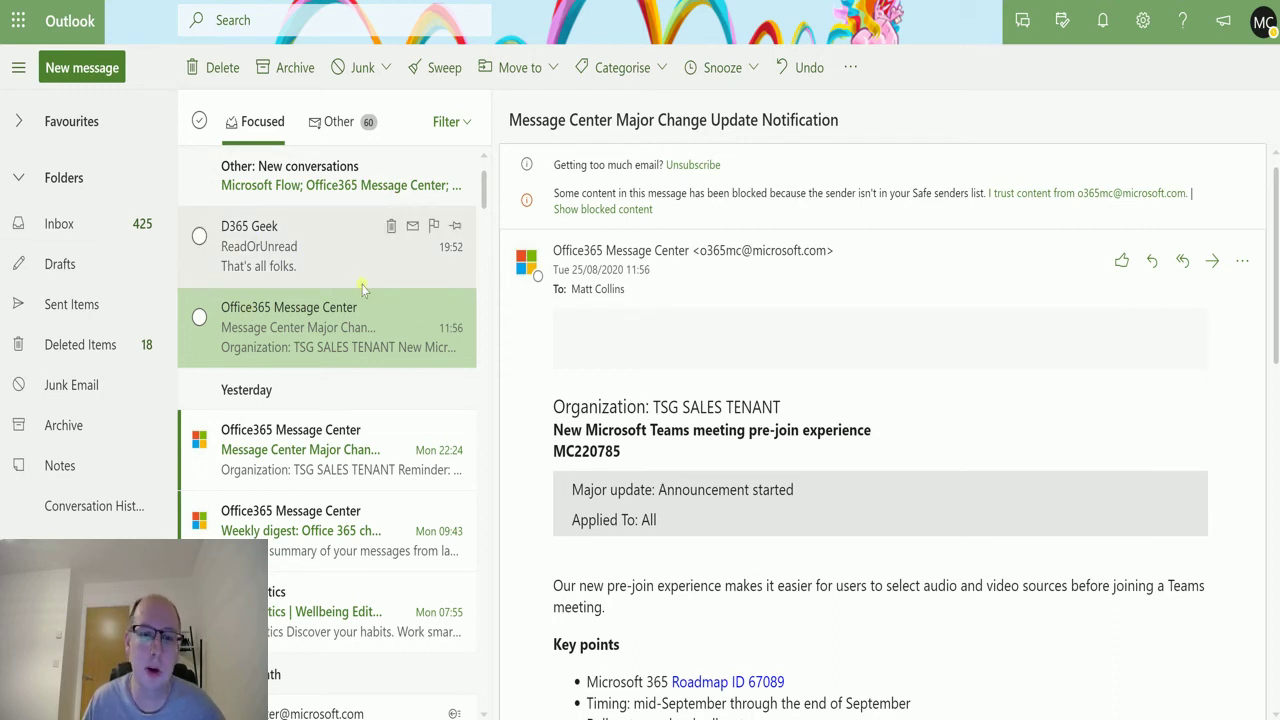
- Edit the flow and change the Mark as option from Read to Unread
key(ctrl+Tab)
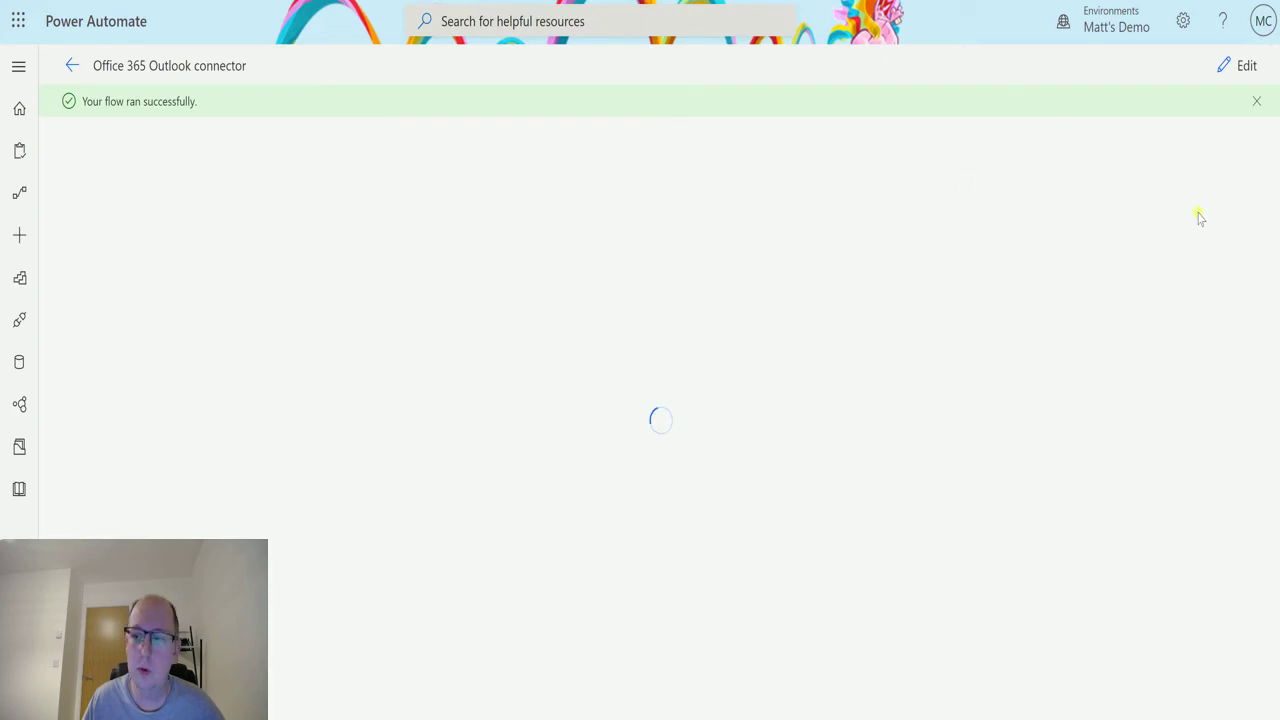
click(1240, 65)
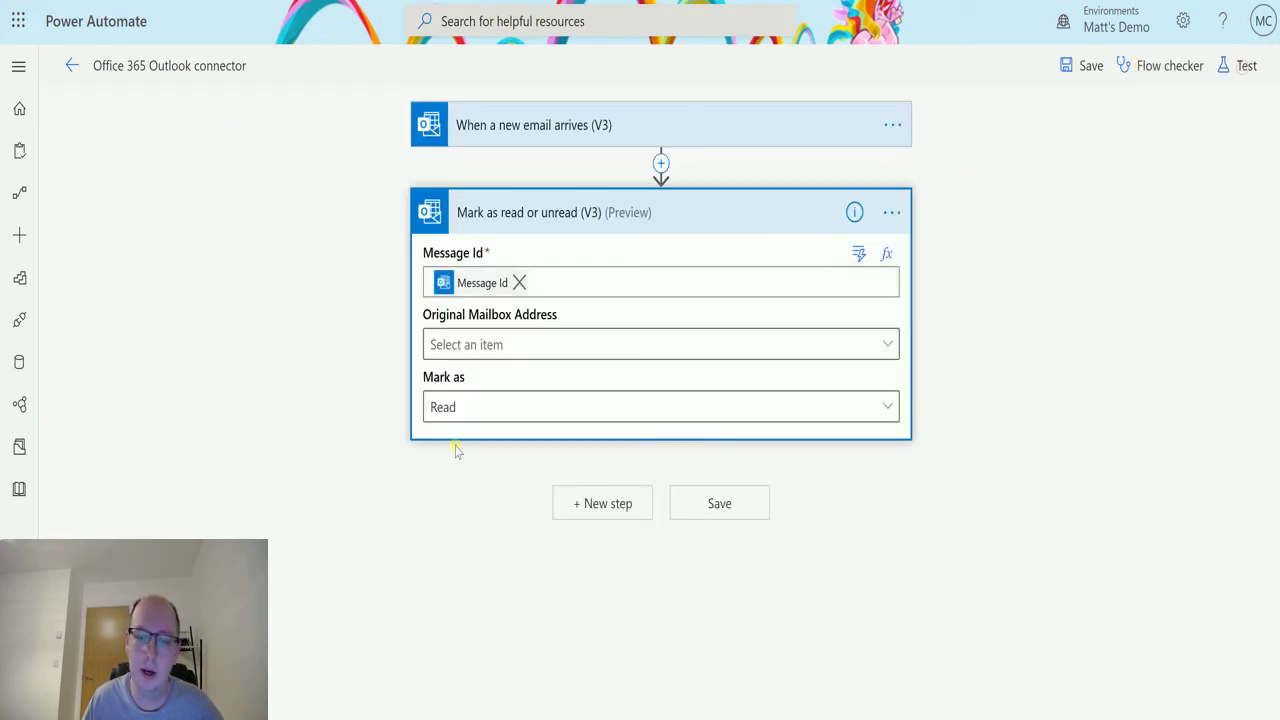
click(514, 407)
click(479, 595)
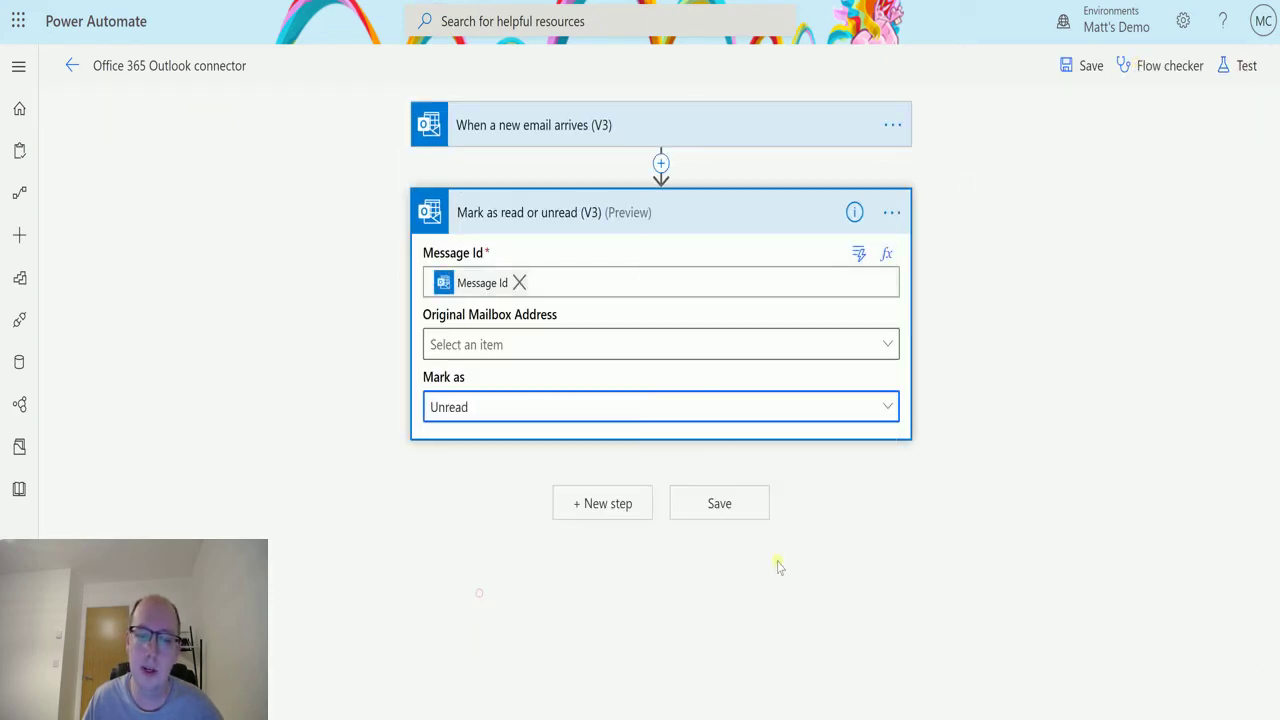
- Save and re-test the flow using data from the previous run
click(1245, 66)
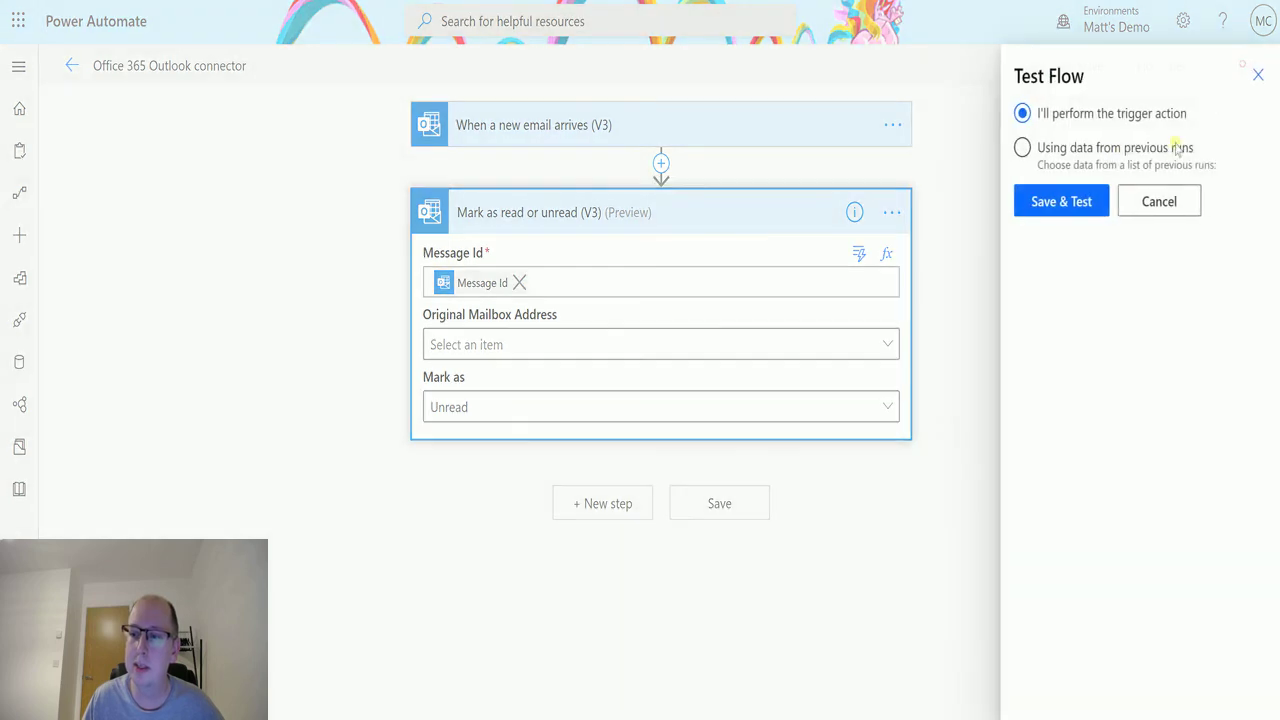
click(1070, 150)
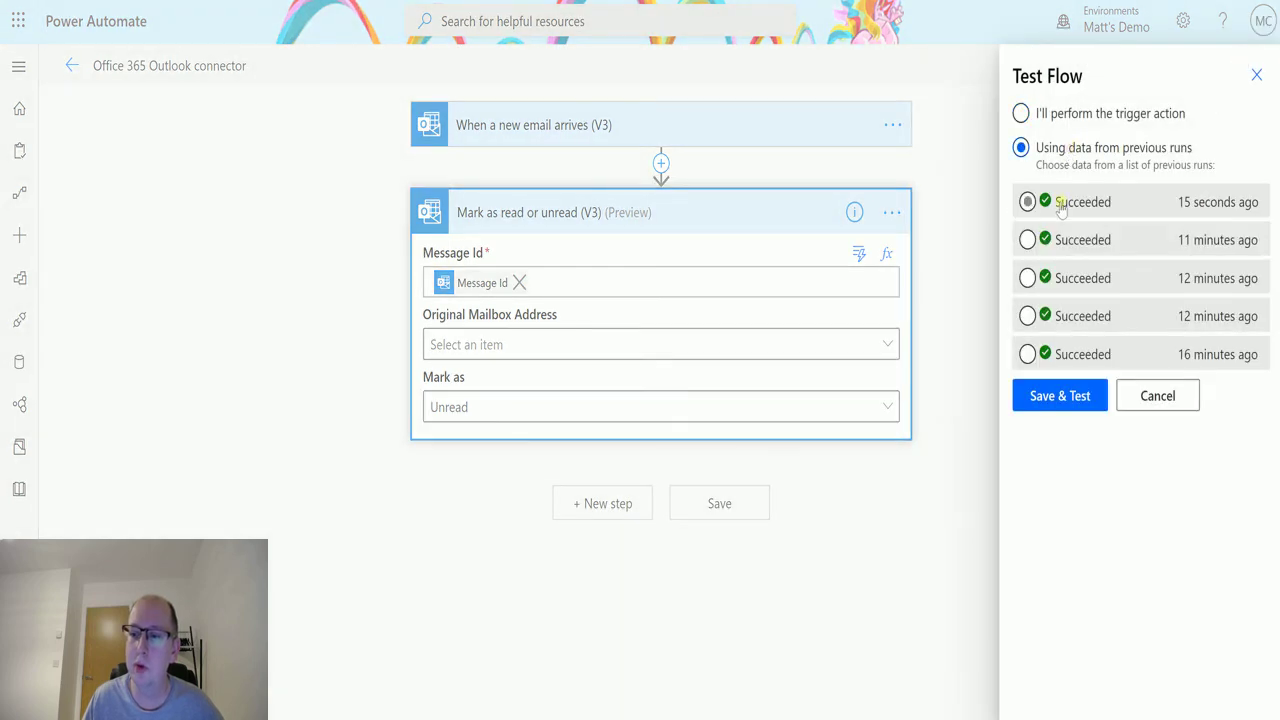
click(1068, 397)
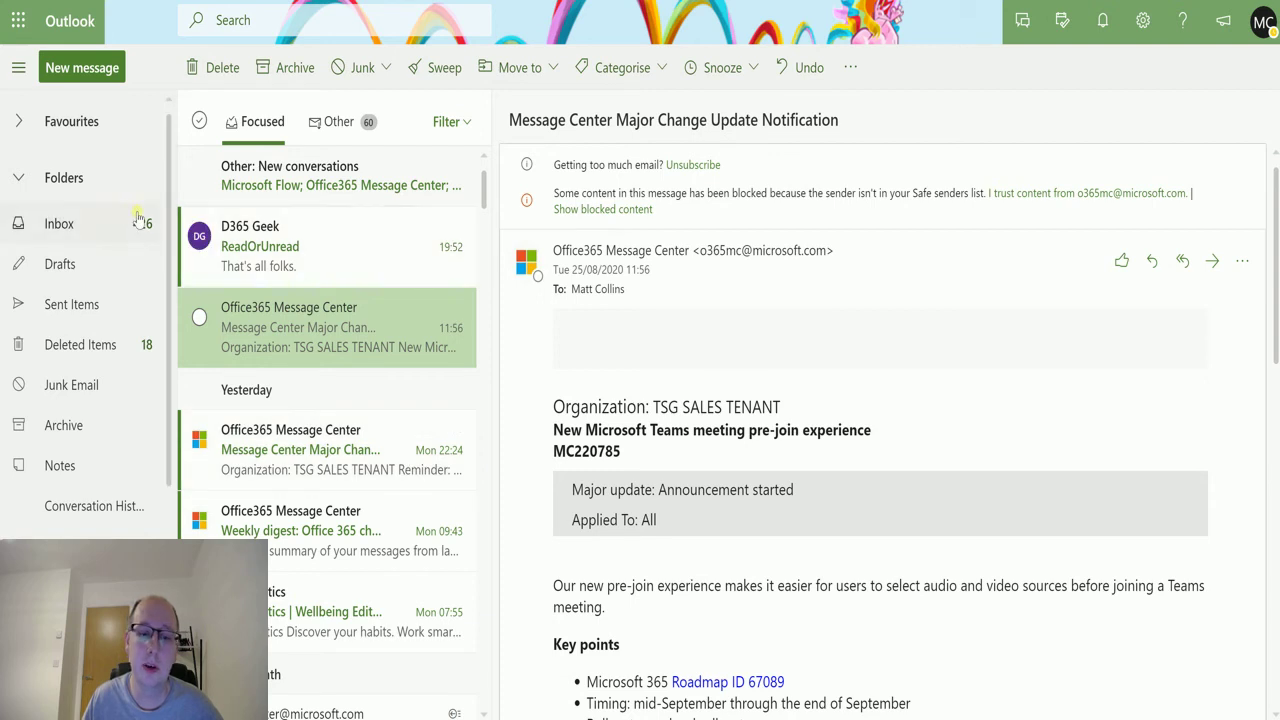
- Confirm in Outlook that the ReadOrUnread email now appears as unread
mouse_move(412, 308)
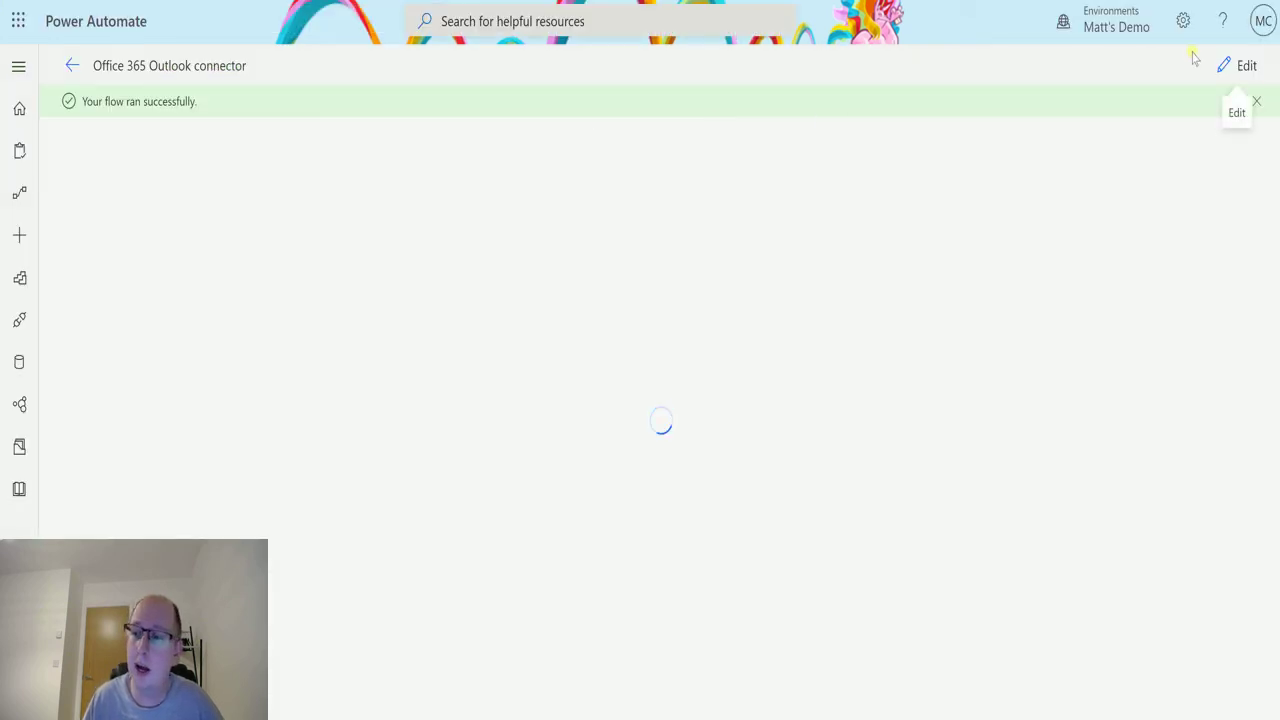
- Insert Office 365 Outlook 'Mark as read or unread (V2)' after the trigger and expand the V3 step
click(1244, 65)
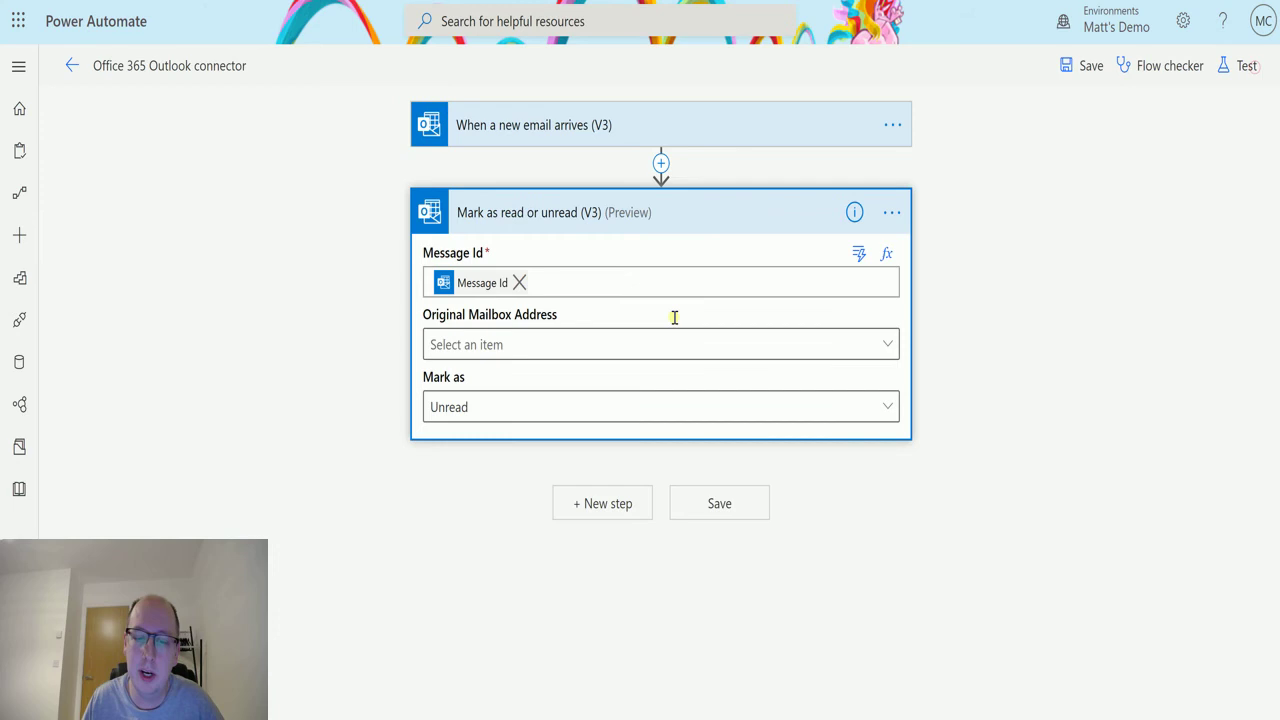
click(661, 163)
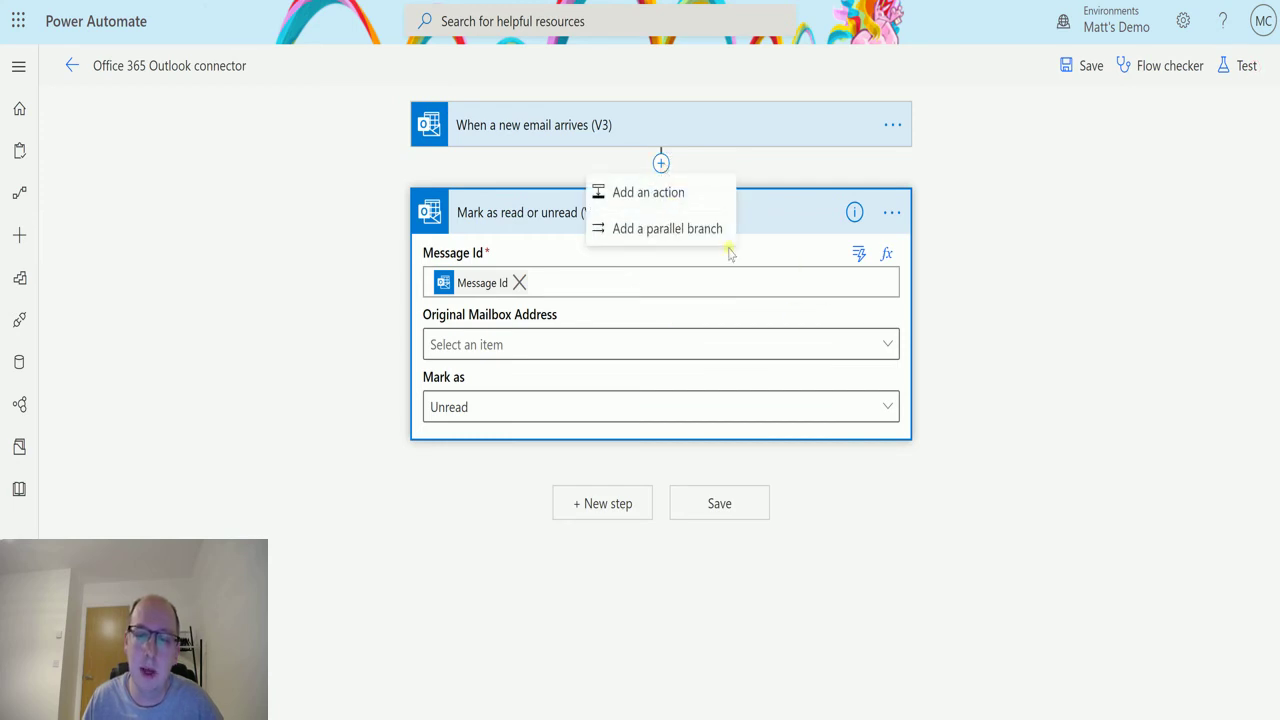
click(672, 192)
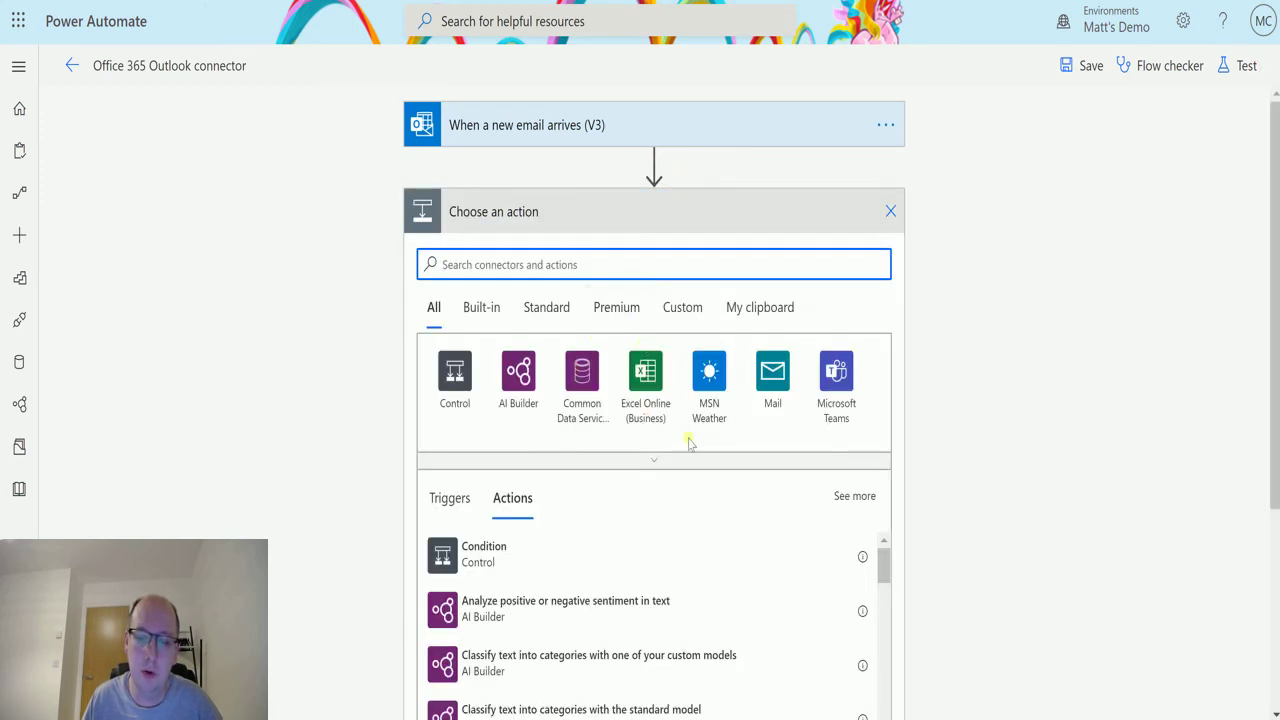
click(680, 462)
click(520, 455)
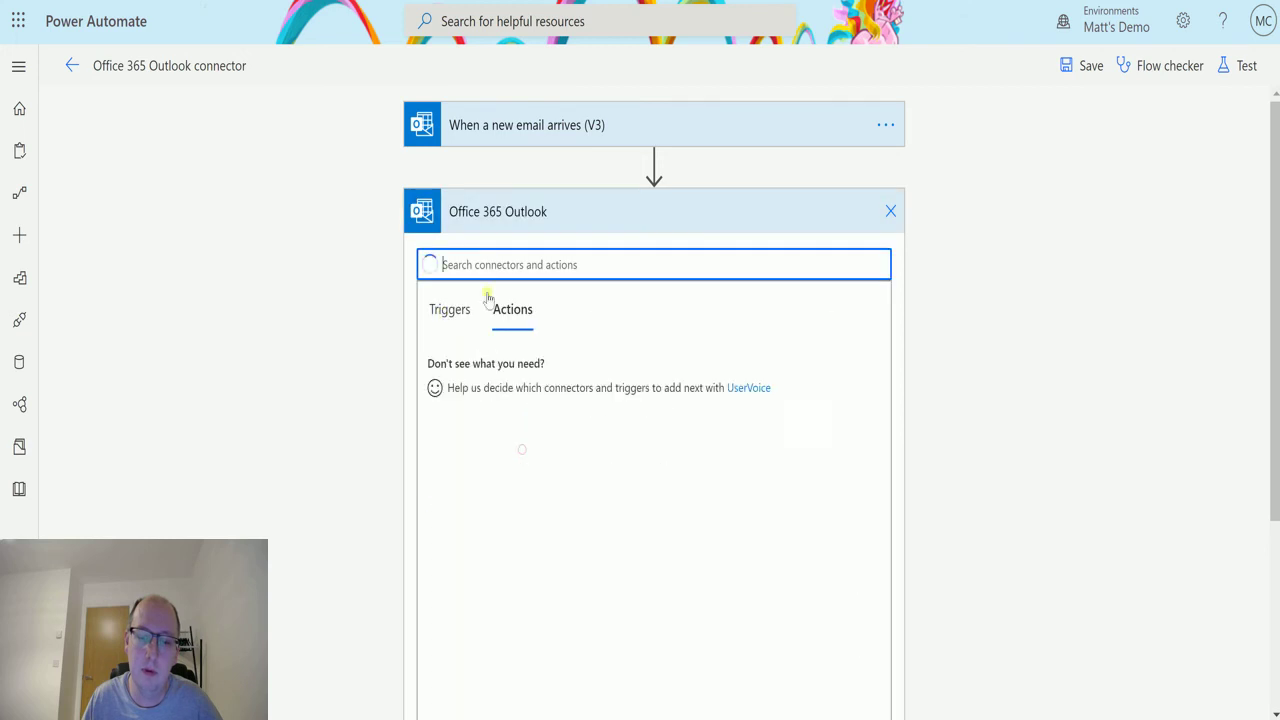
scroll(629, 480, down, 10)
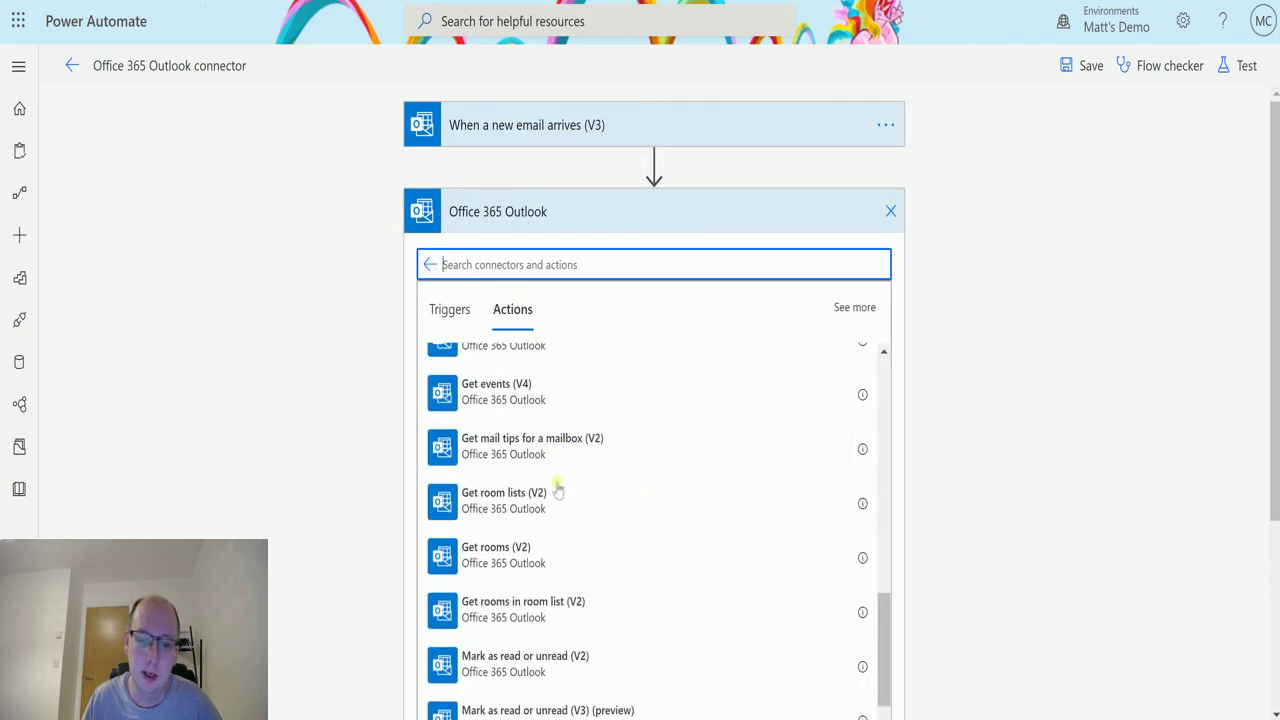
scroll(558, 490, down, 2)
click(517, 466)
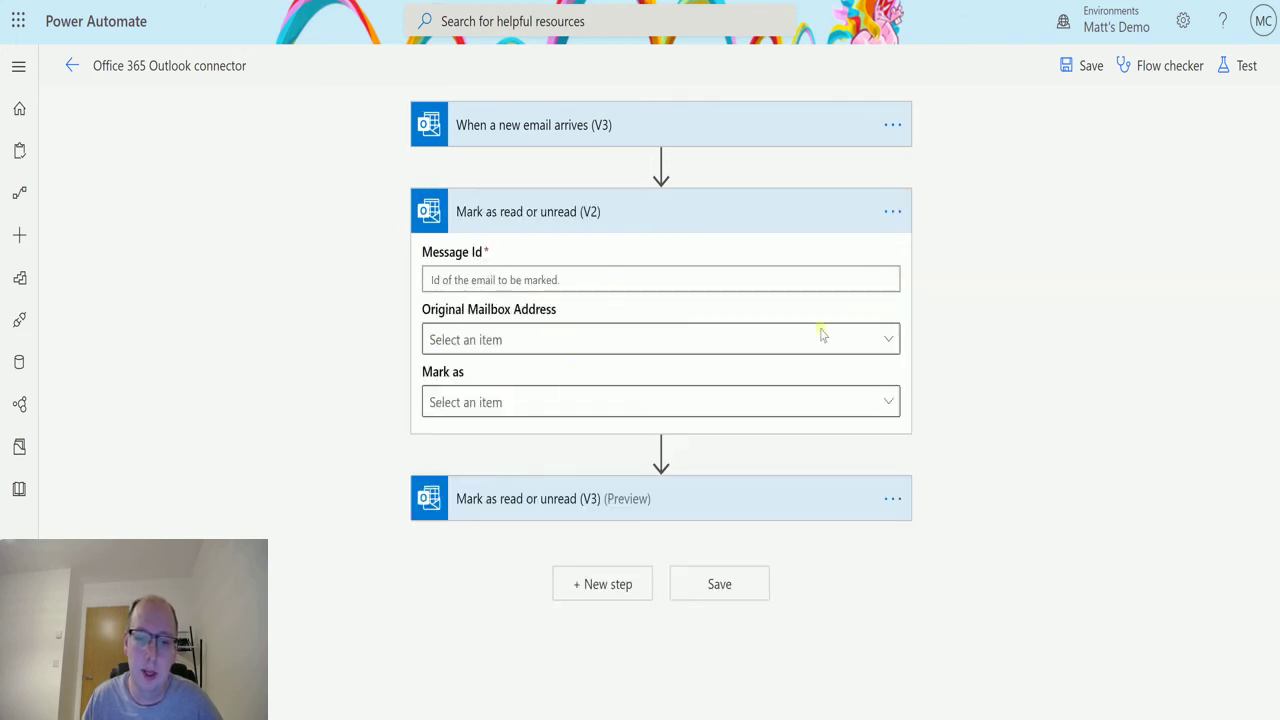
click(666, 497)
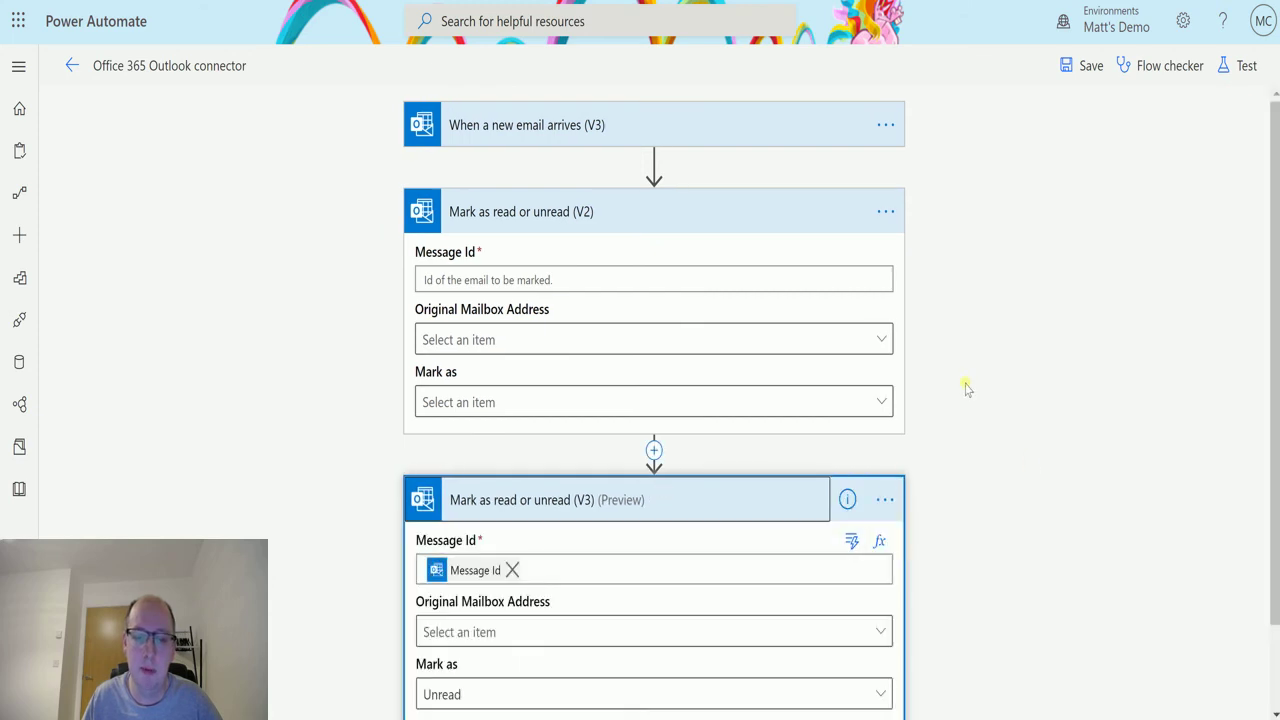
scroll(966, 388, down, 1)
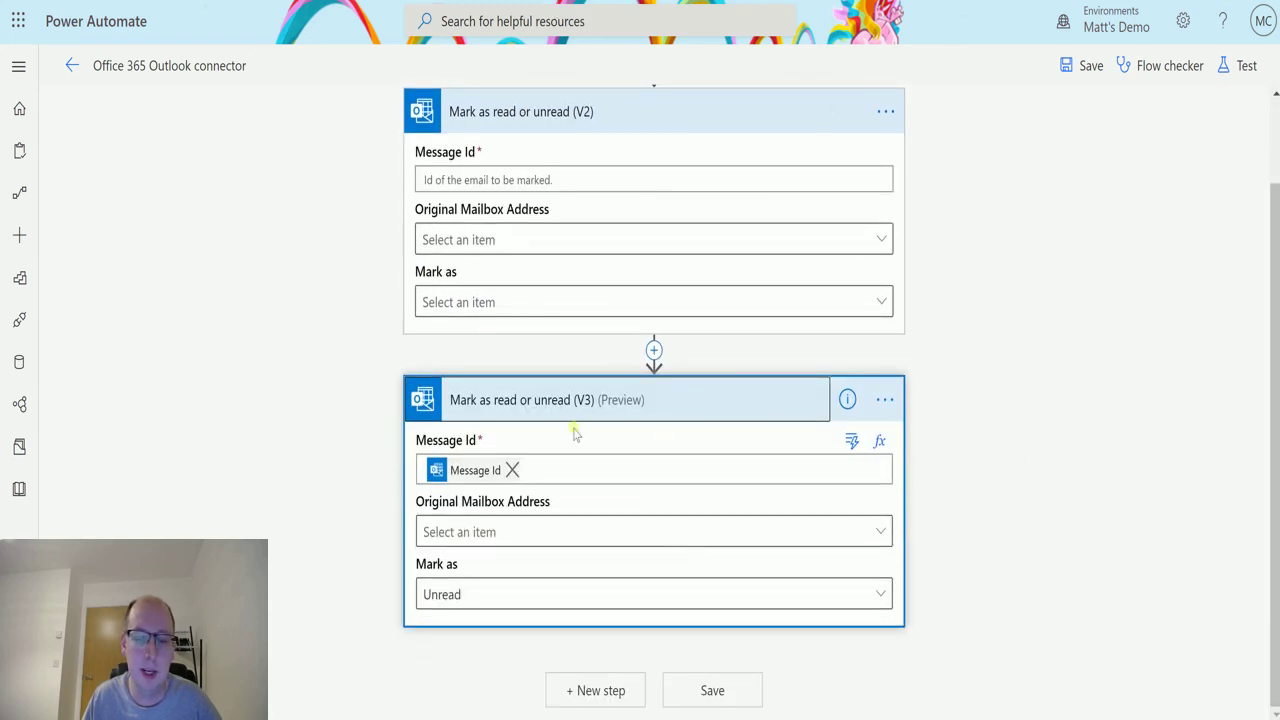